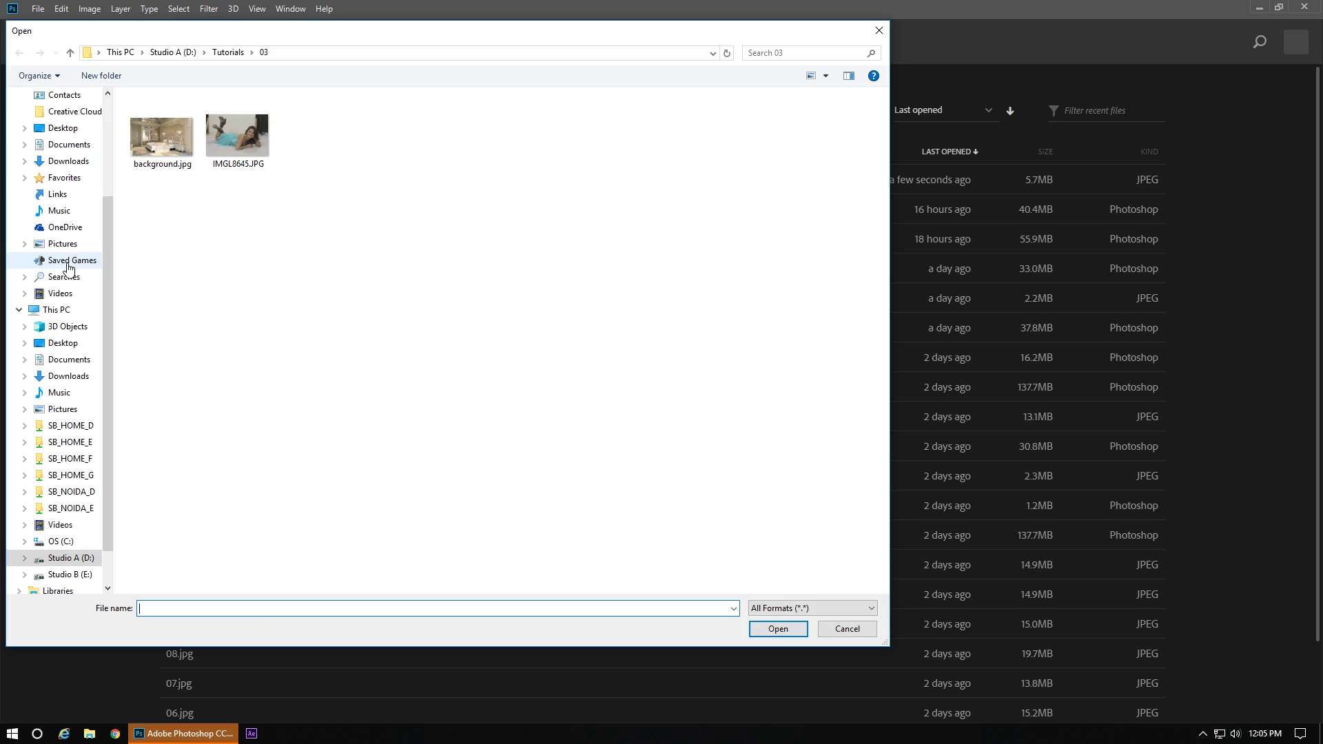
- Open IMGL8645.JPG from the Tutorials 03 folder
{"action": "left_click", "coordinate": [238, 134]}
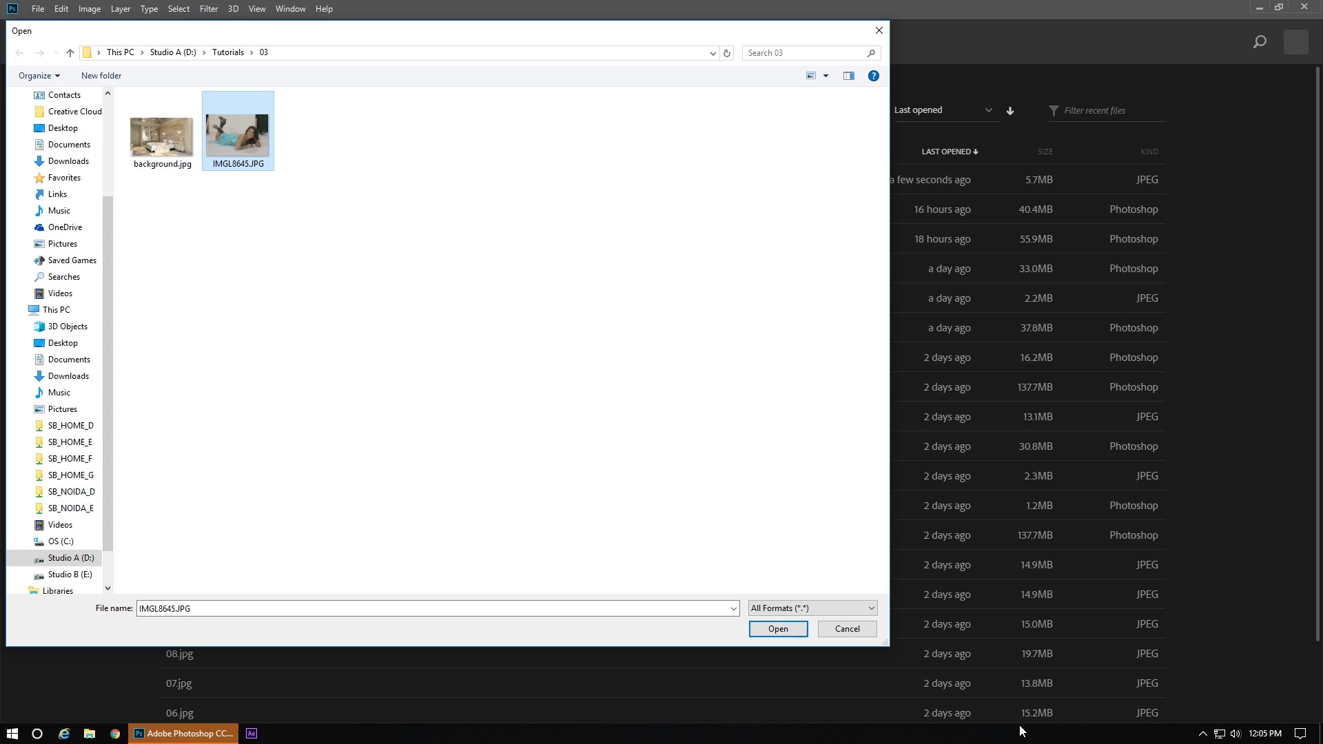
{"action": "left_click", "coordinate": [775, 629]}
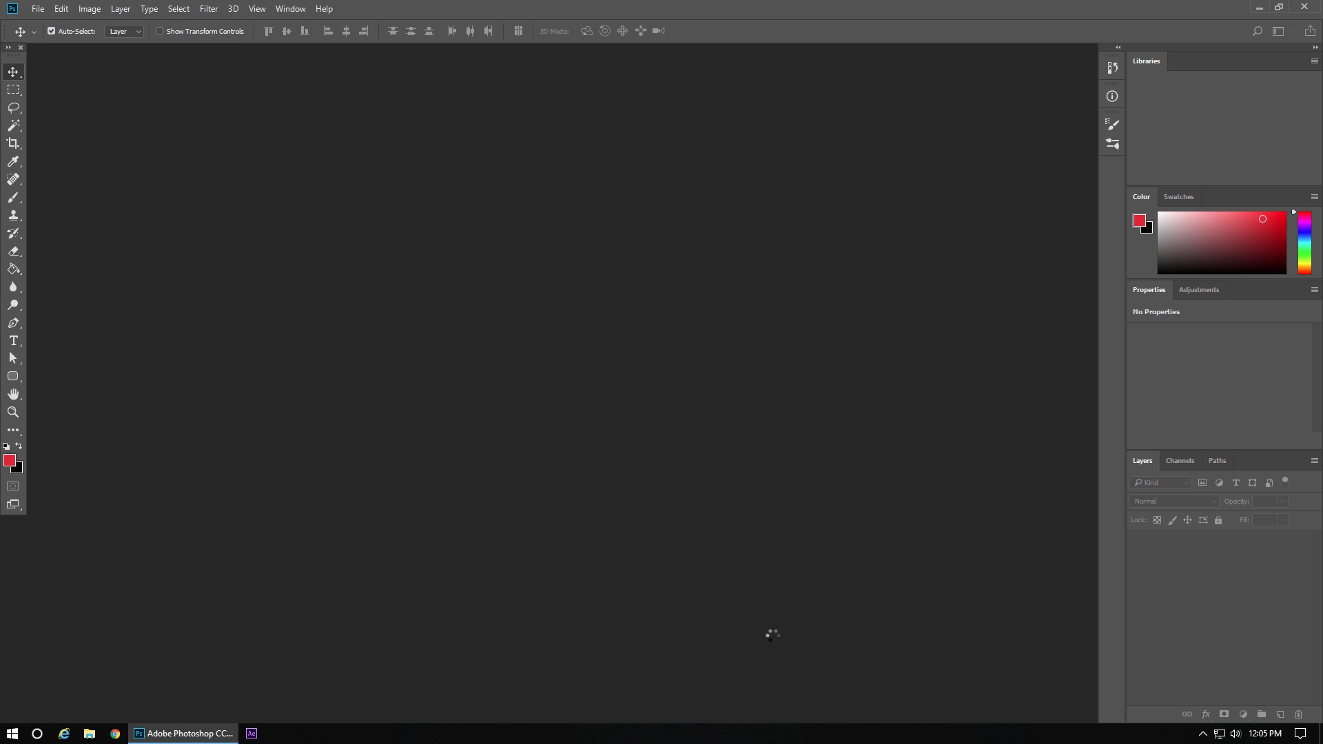
- With the Pen tool, trace from the woman's hand along her forearm, elbow, calf, shoe and heel
{"action": "key", "text": "p"}
{"action": "key", "text": "ctrl+plus"}
{"action": "key", "text": "ctrl+plus"}
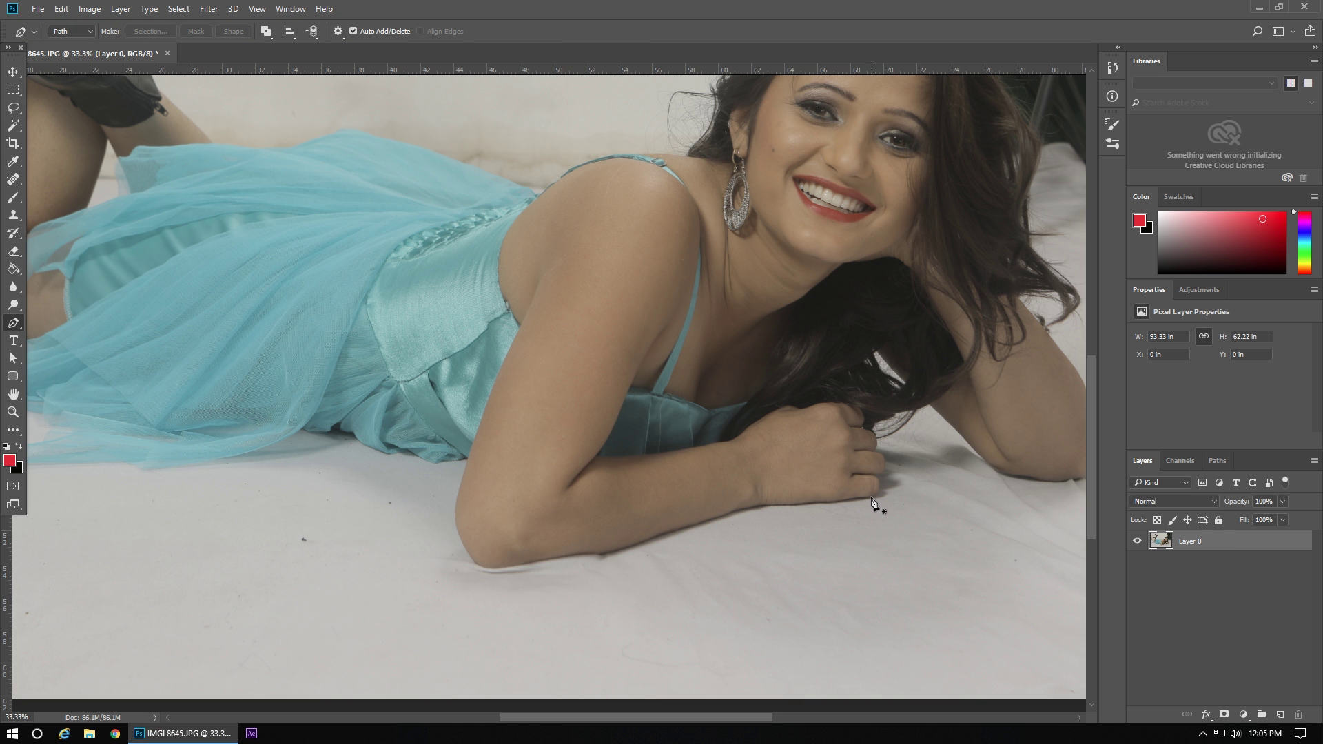
{"action": "left_click", "coordinate": [871, 496]}
{"action": "left_click", "coordinate": [611, 554]}
{"action": "left_click", "coordinate": [535, 561]}
{"action": "left_click", "coordinate": [470, 553]}
{"action": "left_click_drag", "start_coordinate": [458, 495], "coordinate": [468, 468]}
{"action": "left_click_drag", "start_coordinate": [305, 435], "coordinate": [513, 440]}
{"action": "left_click", "coordinate": [233, 352]}
{"action": "left_click", "coordinate": [188, 330]}
{"action": "left_click_drag", "start_coordinate": [189, 331], "coordinate": [230, 411]}
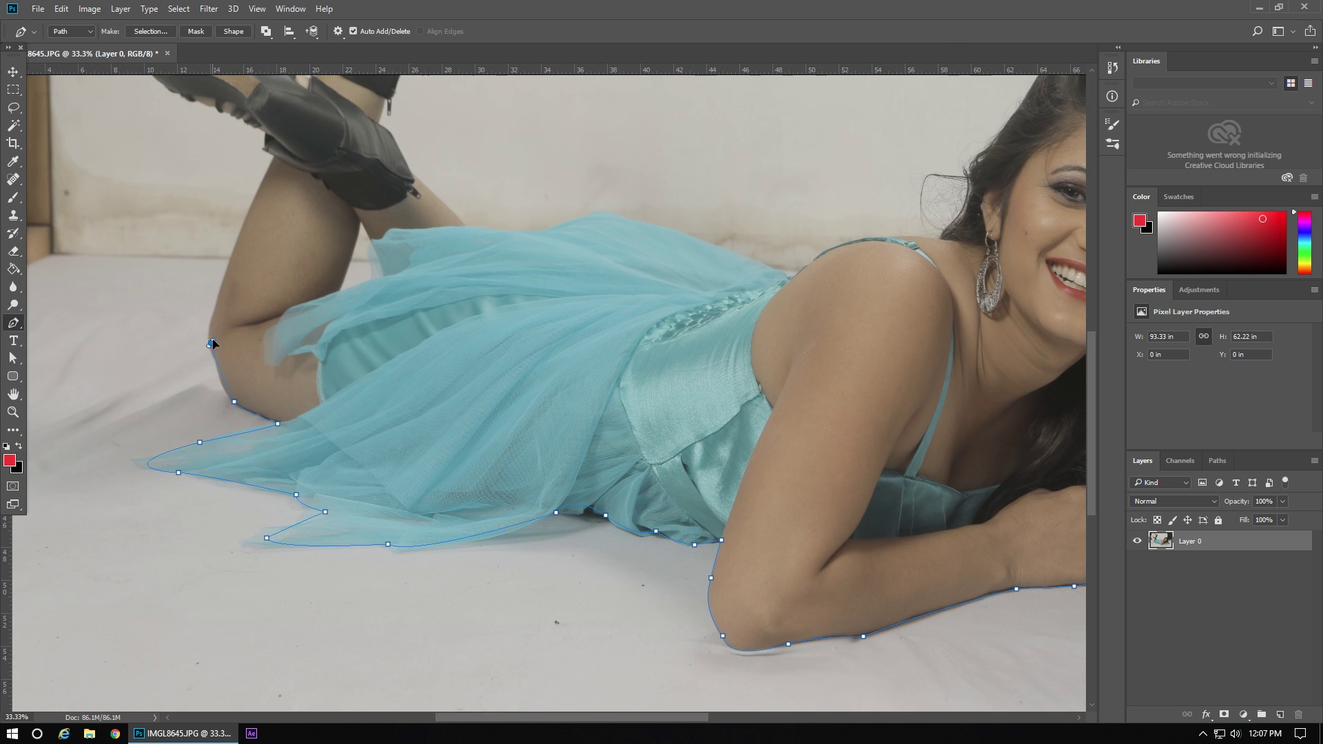
{"action": "left_click", "coordinate": [207, 351]}
{"action": "left_click", "coordinate": [232, 254]}
{"action": "left_click", "coordinate": [271, 165]}
{"action": "left_click_drag", "start_coordinate": [271, 164], "coordinate": [318, 401]}
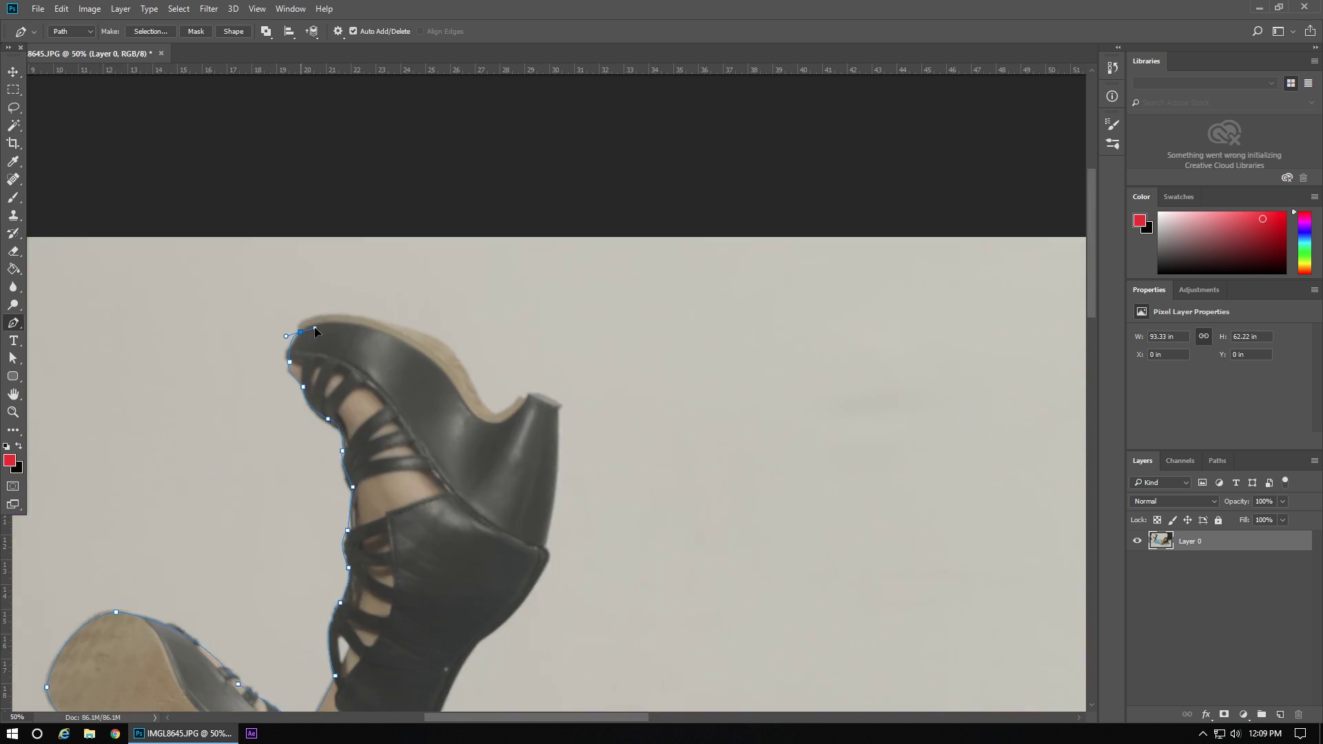
{"action": "left_click", "coordinate": [510, 407]}
{"action": "left_click_drag", "start_coordinate": [527, 399], "coordinate": [532, 412]}
- Continue the path down the calf and along the dress edge toward the shoulder
{"action": "scroll", "coordinate": [517, 448], "scroll_direction": "down", "scroll_amount": 3}
{"action": "left_click", "coordinate": [395, 505]}
{"action": "left_click", "coordinate": [405, 563]}
{"action": "left_click_drag", "start_coordinate": [533, 696], "coordinate": [423, 434]}
{"action": "left_click", "coordinate": [408, 439]}
{"action": "left_click", "coordinate": [484, 447]}
{"action": "left_click", "coordinate": [534, 439]}
{"action": "left_click", "coordinate": [600, 416]}
{"action": "left_click_drag", "start_coordinate": [705, 467], "coordinate": [567, 468]}
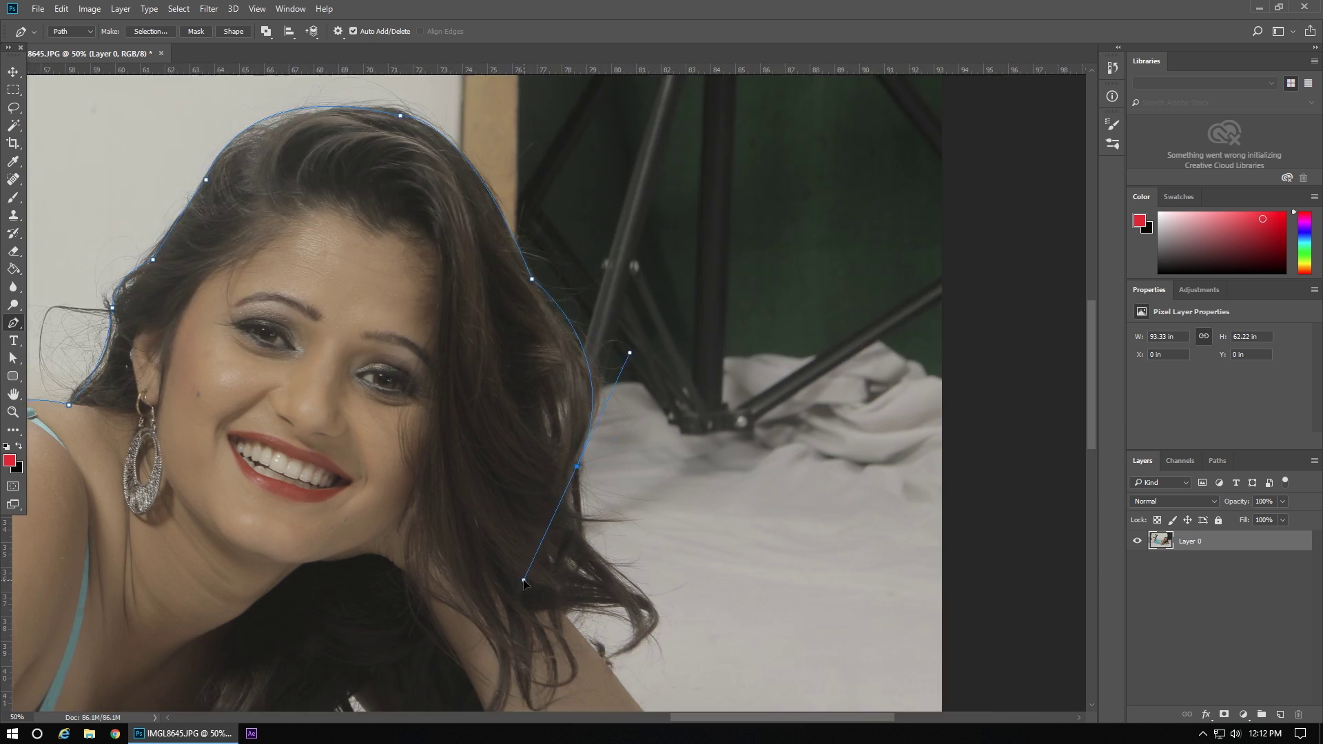
{"action": "scroll", "coordinate": [687, 352], "scroll_direction": "down", "scroll_amount": 3}
- Close the path around the hair, arm and hand, then convert it to a selection
{"action": "left_click", "coordinate": [690, 315]}
{"action": "left_click", "coordinate": [715, 434]}
{"action": "scroll", "coordinate": [715, 437], "scroll_direction": "down", "scroll_amount": 2}
{"action": "left_click", "coordinate": [748, 511]}
{"action": "left_click", "coordinate": [655, 537]}
{"action": "left_click", "coordinate": [587, 512]}
{"action": "left_click", "coordinate": [498, 425]}
{"action": "left_click_drag", "start_coordinate": [421, 532], "coordinate": [395, 556]}
{"action": "key", "text": "ctrl+Return"}
{"action": "key", "text": "ctrl+0"}
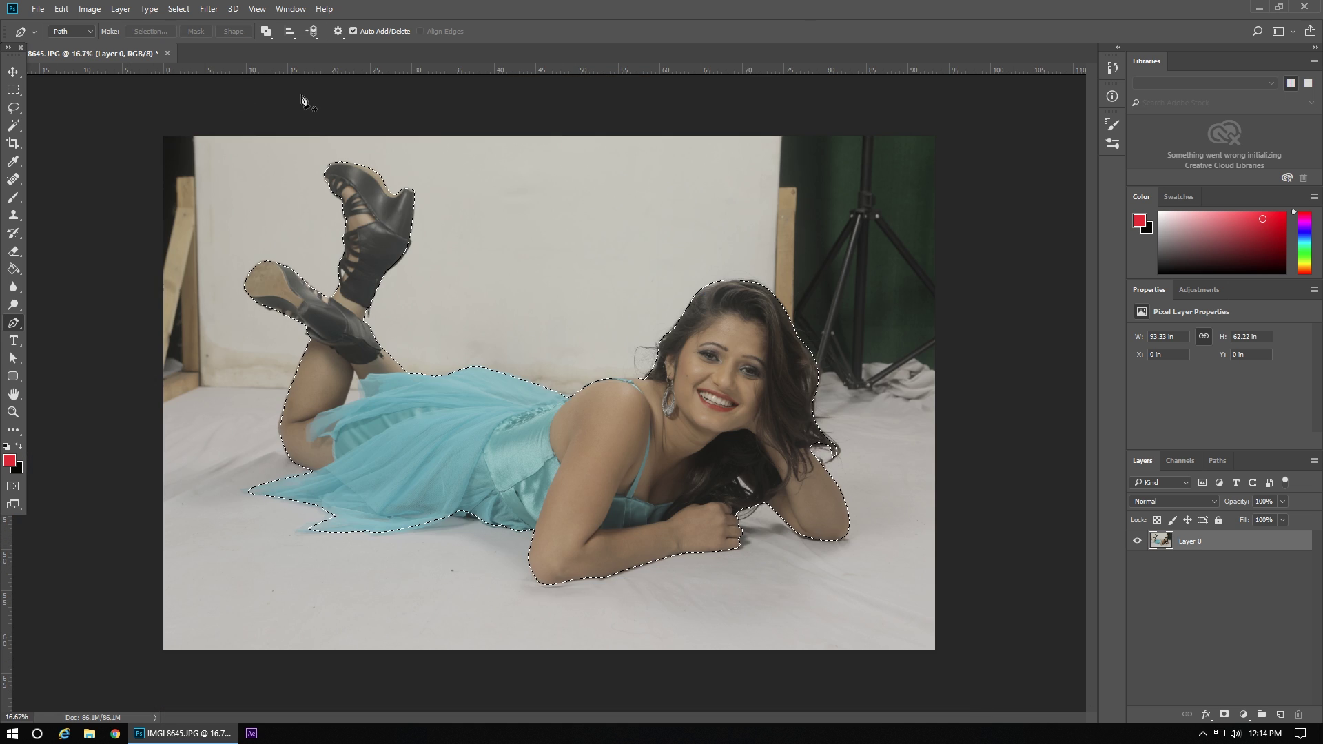
- Feather the selection of the woman by 4 pixels
{"action": "left_click", "coordinate": [179, 9]}
{"action": "mouse_move", "coordinate": [226, 186]}
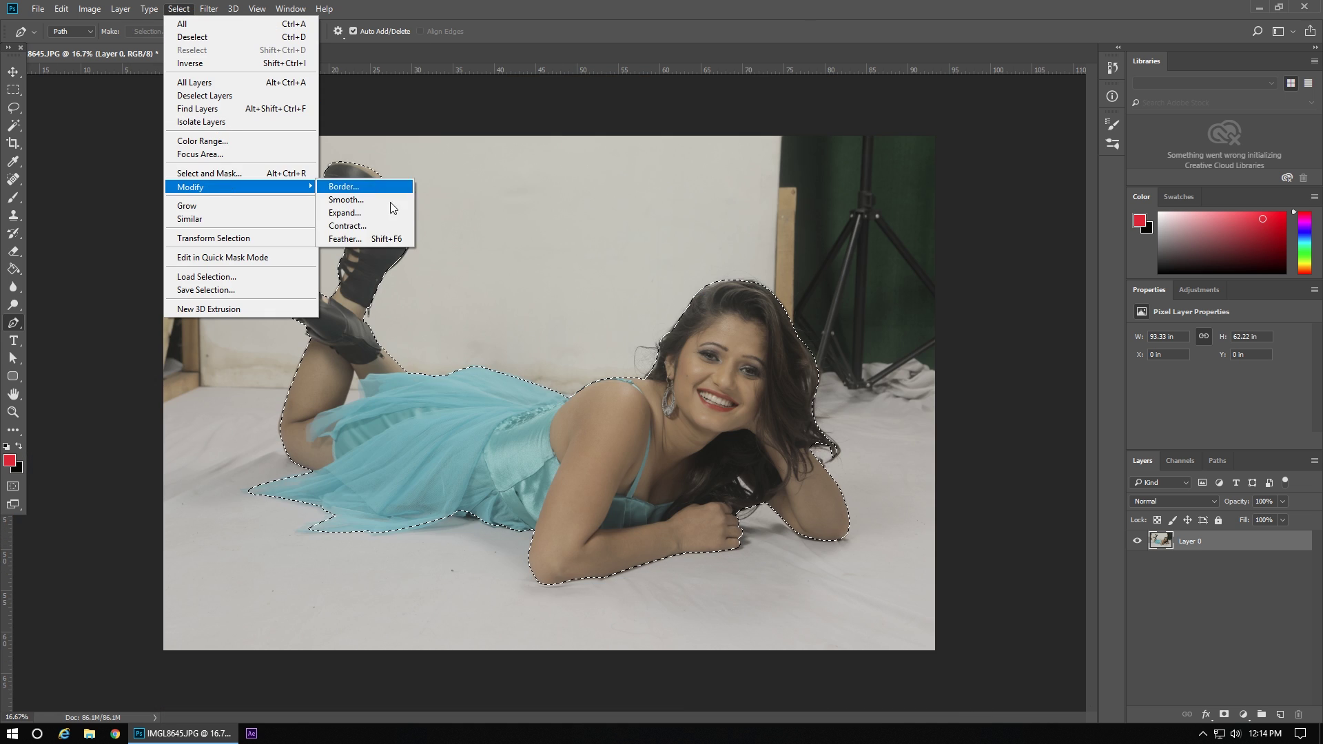
{"action": "left_click", "coordinate": [395, 240]}
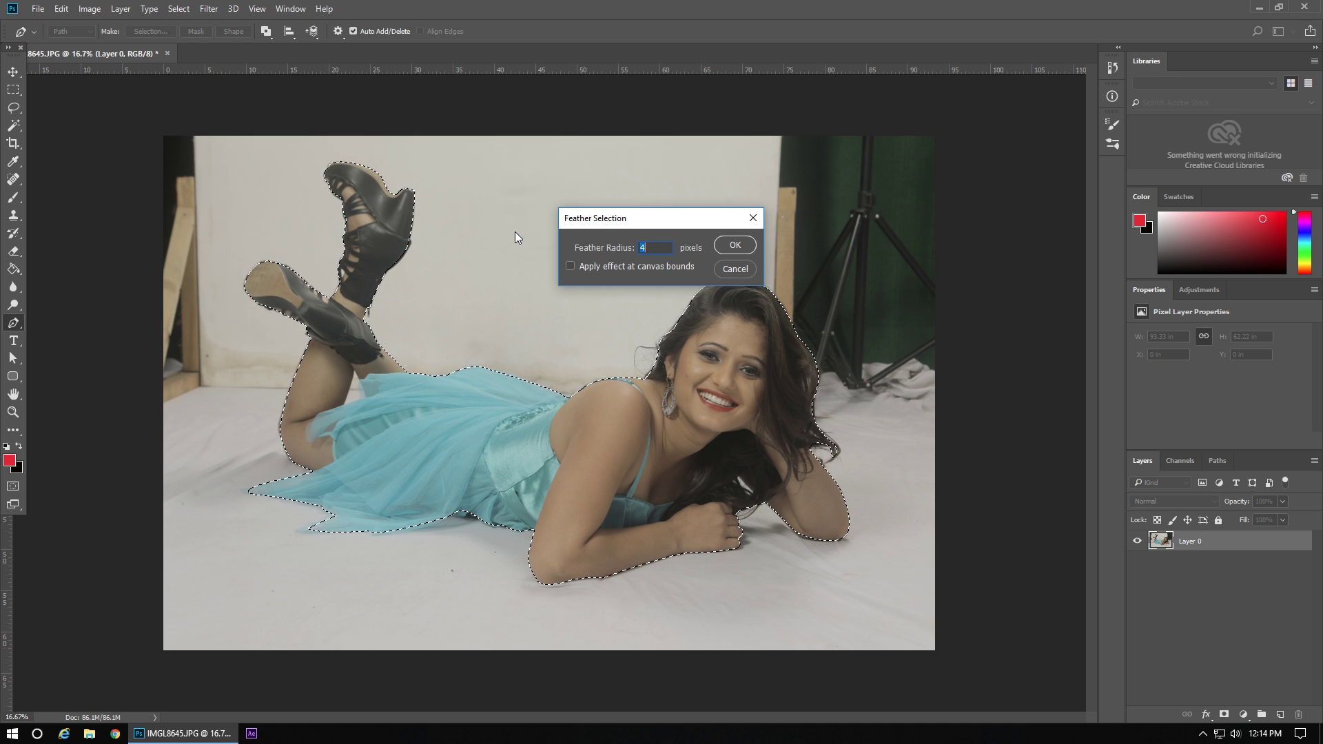
{"action": "key", "text": "Return"}
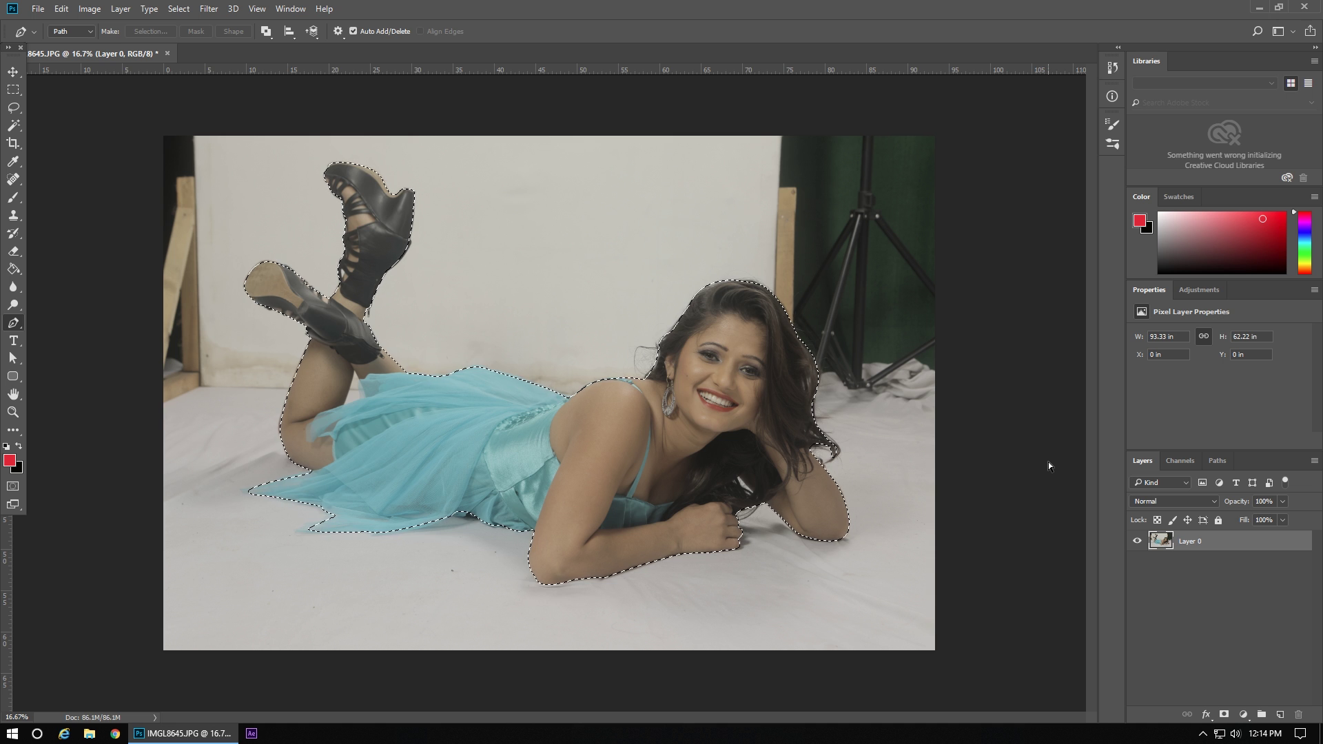
- Cut the woman out and paste her onto a new Layer 1, then select Layer 0
{"action": "key", "text": "Delete"}
{"action": "key", "text": "ctrl+v"}
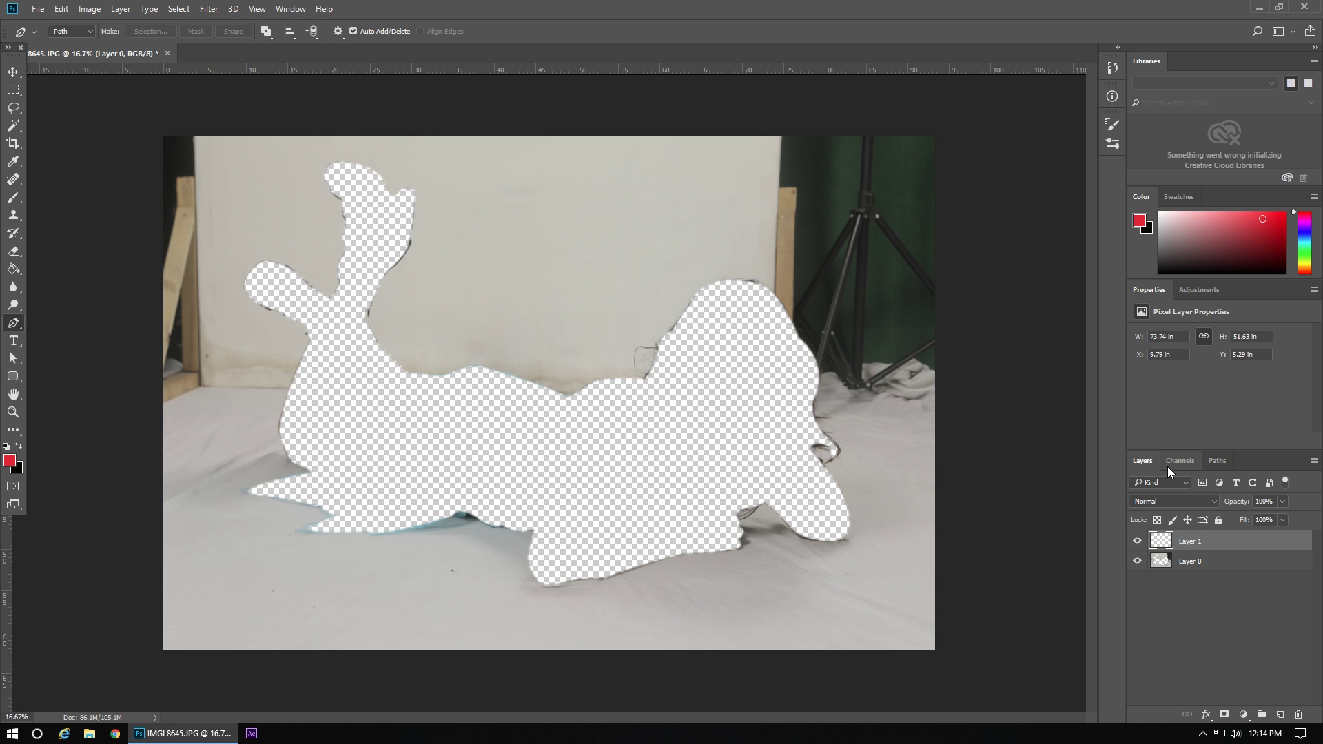
{"action": "left_click", "coordinate": [1193, 565]}
- Replace Layer 0 with background.jpg, scaled to about 467% to fill the canvas
{"action": "key", "text": "Delete"}
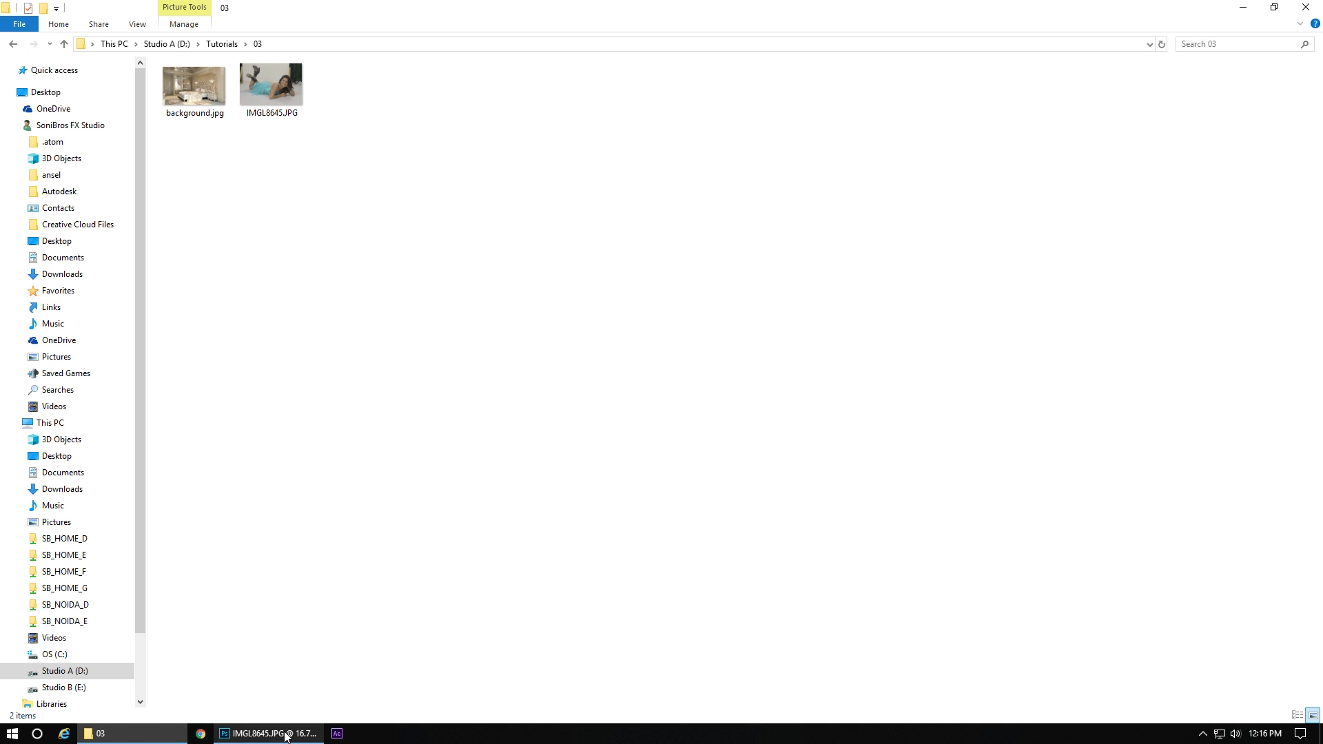
{"action": "left_click_drag", "start_coordinate": [208, 104], "coordinate": [390, 663]}
{"action": "left_click_drag", "start_coordinate": [523, 423], "coordinate": [524, 426]}
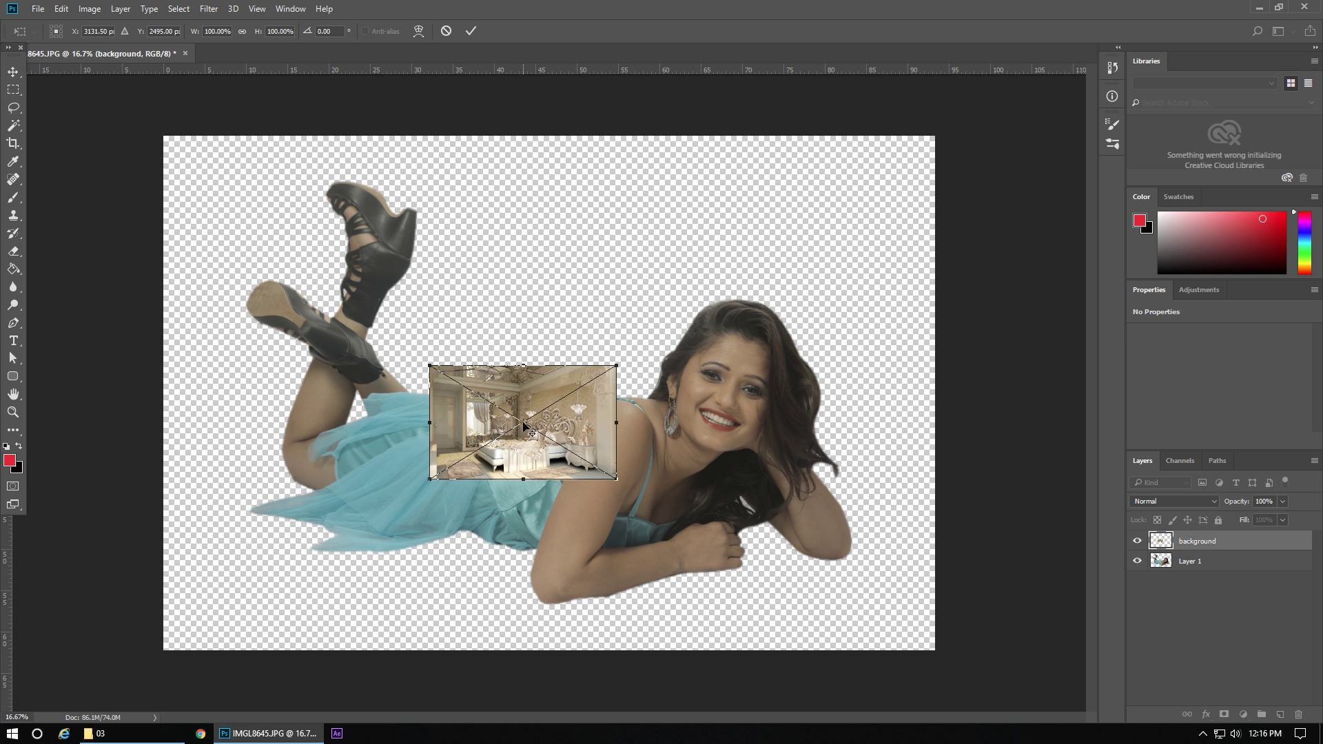
{"action": "left_click_drag", "start_coordinate": [615, 365], "coordinate": [1227, 55]}
{"action": "left_click_drag", "start_coordinate": [782, 347], "coordinate": [516, 532]}
{"action": "left_click_drag", "start_coordinate": [923, 200], "coordinate": [1039, 129]}
{"action": "left_click_drag", "start_coordinate": [889, 336], "coordinate": [871, 322]}
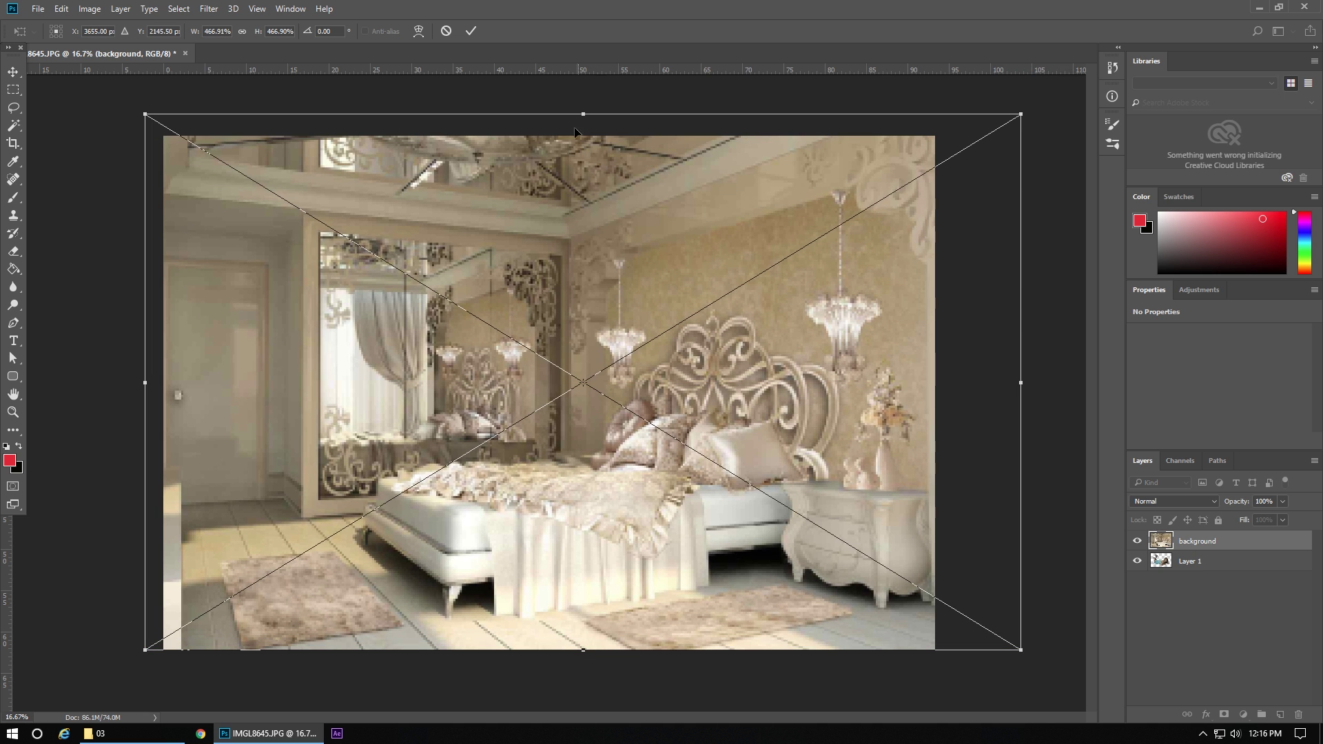
{"action": "left_click", "coordinate": [470, 31]}
- Rasterize the background layer, move it below Layer 1, and select Layer 1 with the Move tool
{"action": "right_click", "coordinate": [1222, 546]}
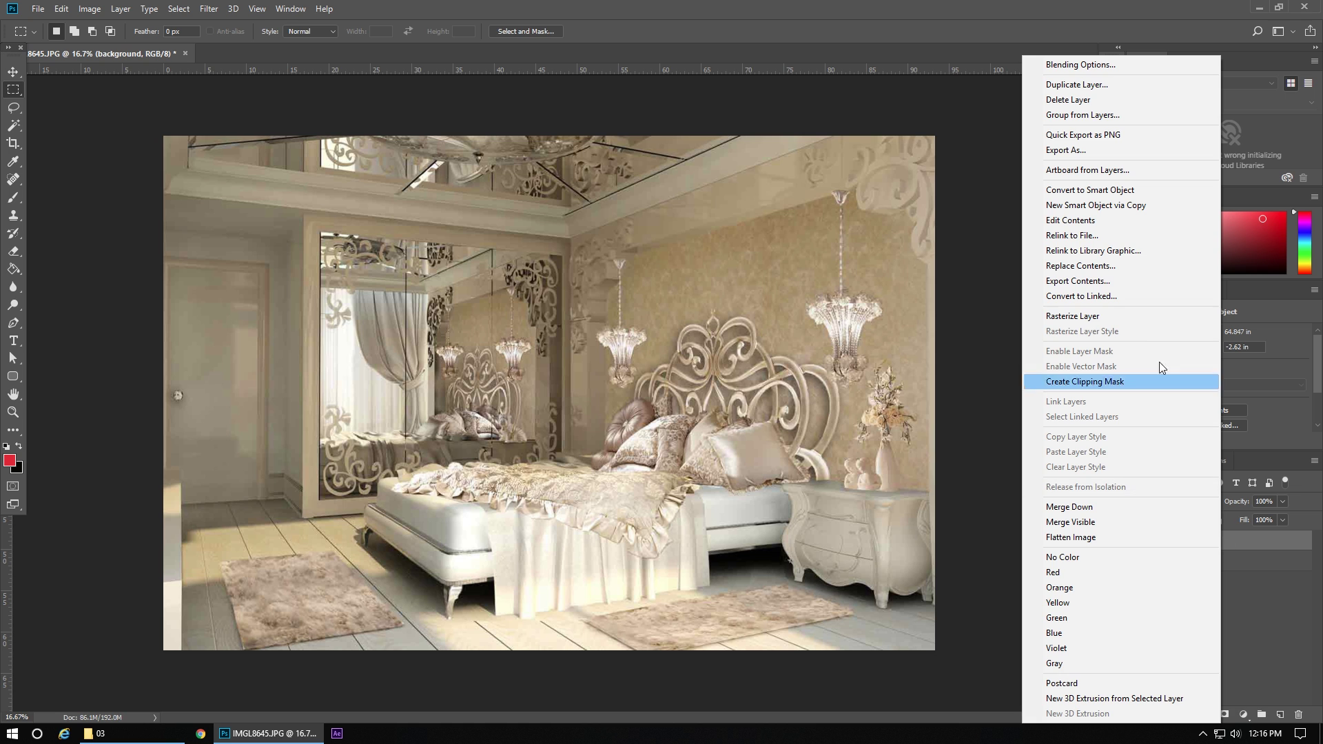
{"action": "left_click", "coordinate": [1101, 317]}
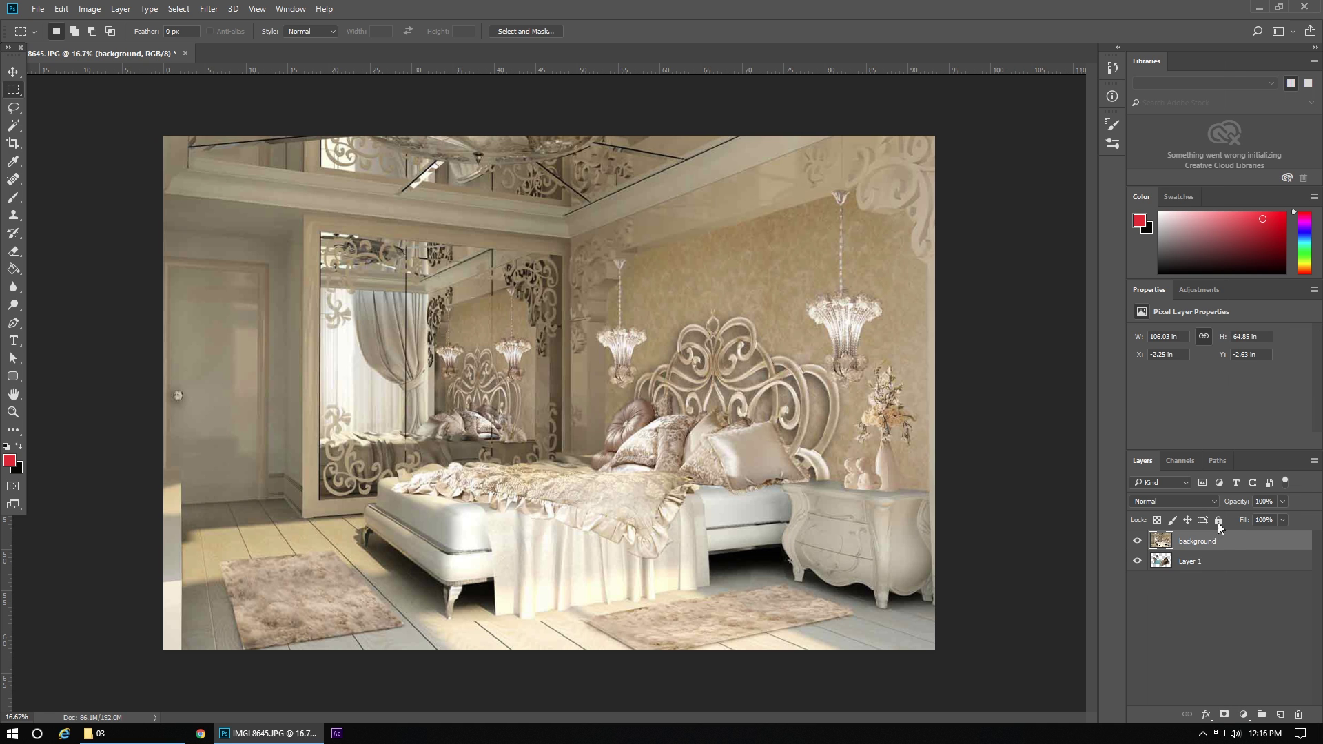
{"action": "left_click_drag", "start_coordinate": [1203, 550], "coordinate": [1213, 578]}
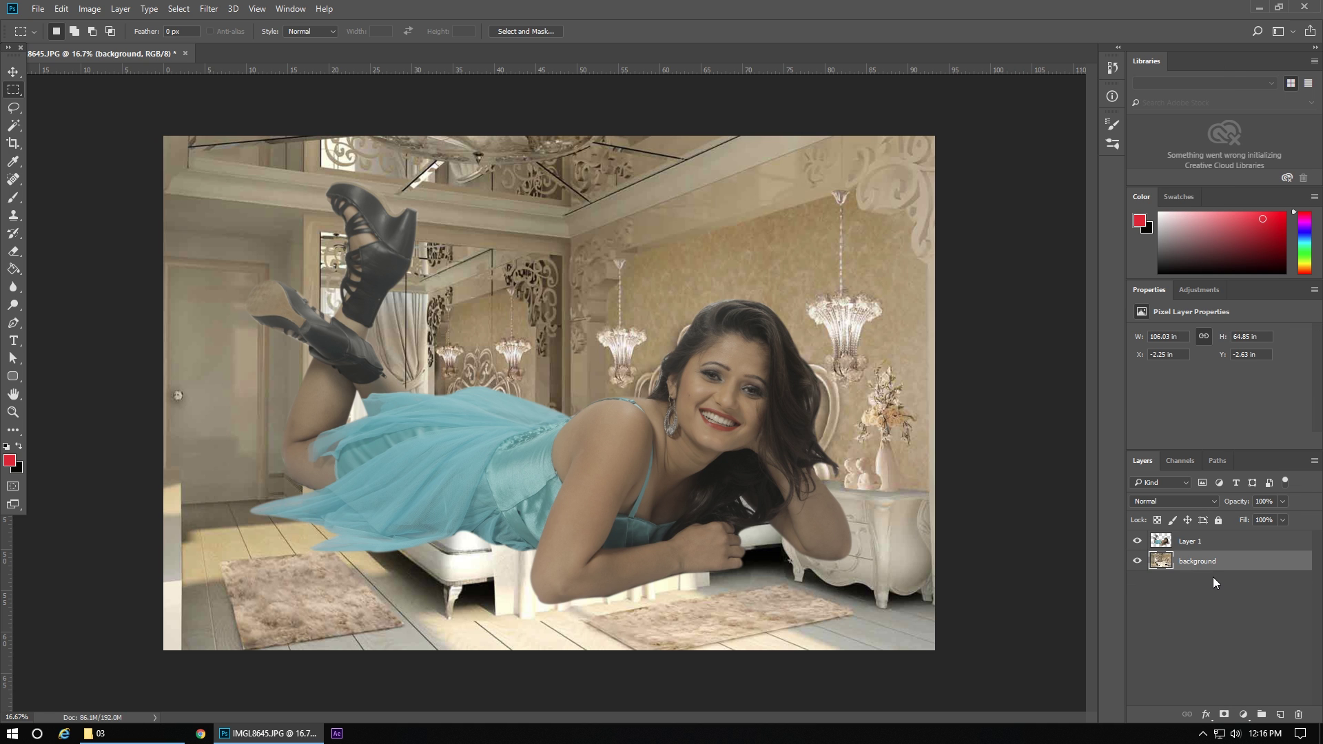
{"action": "left_click", "coordinate": [13, 72]}
{"action": "left_click", "coordinate": [456, 445], "text": "ctrl"}
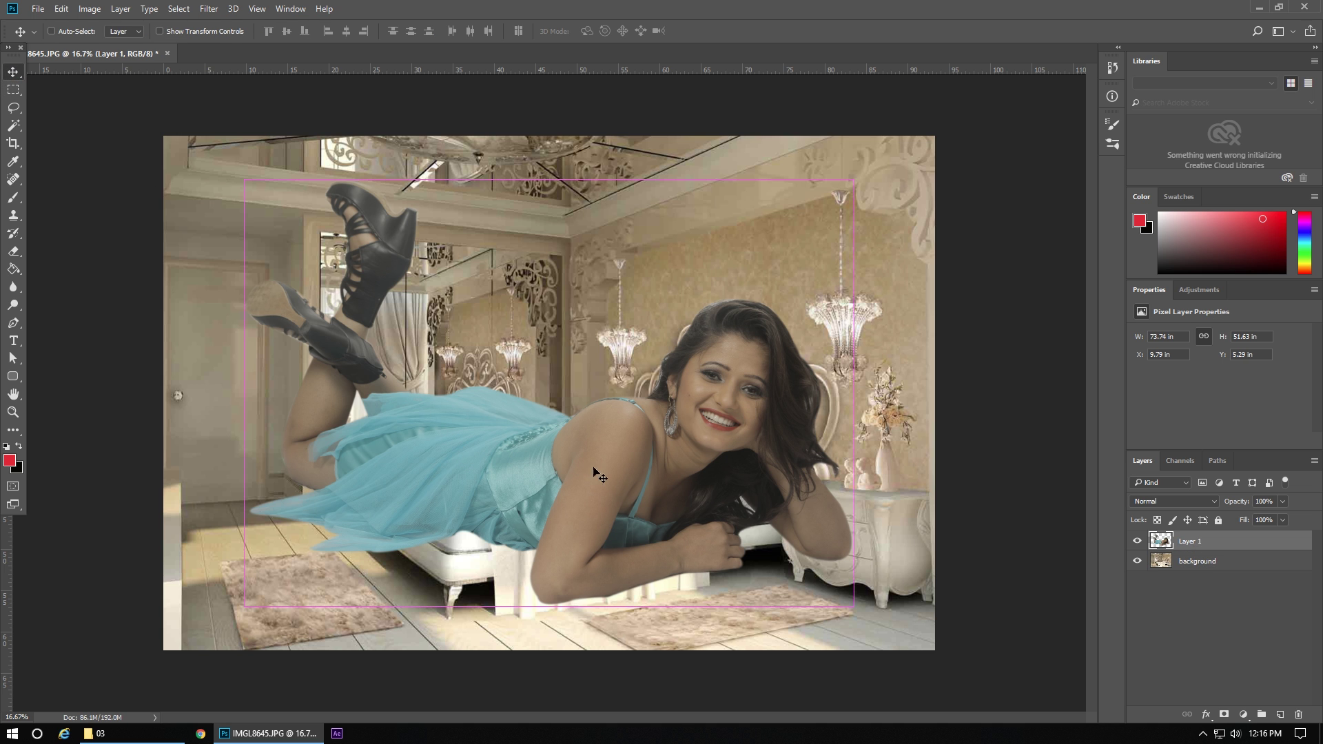
- Scale the woman down to about 45% and position her lying on the bed
{"action": "key", "text": "ctrl+t"}
{"action": "left_click_drag", "start_coordinate": [855, 182], "coordinate": [599, 357]}
{"action": "left_click_drag", "start_coordinate": [468, 538], "coordinate": [582, 461]}
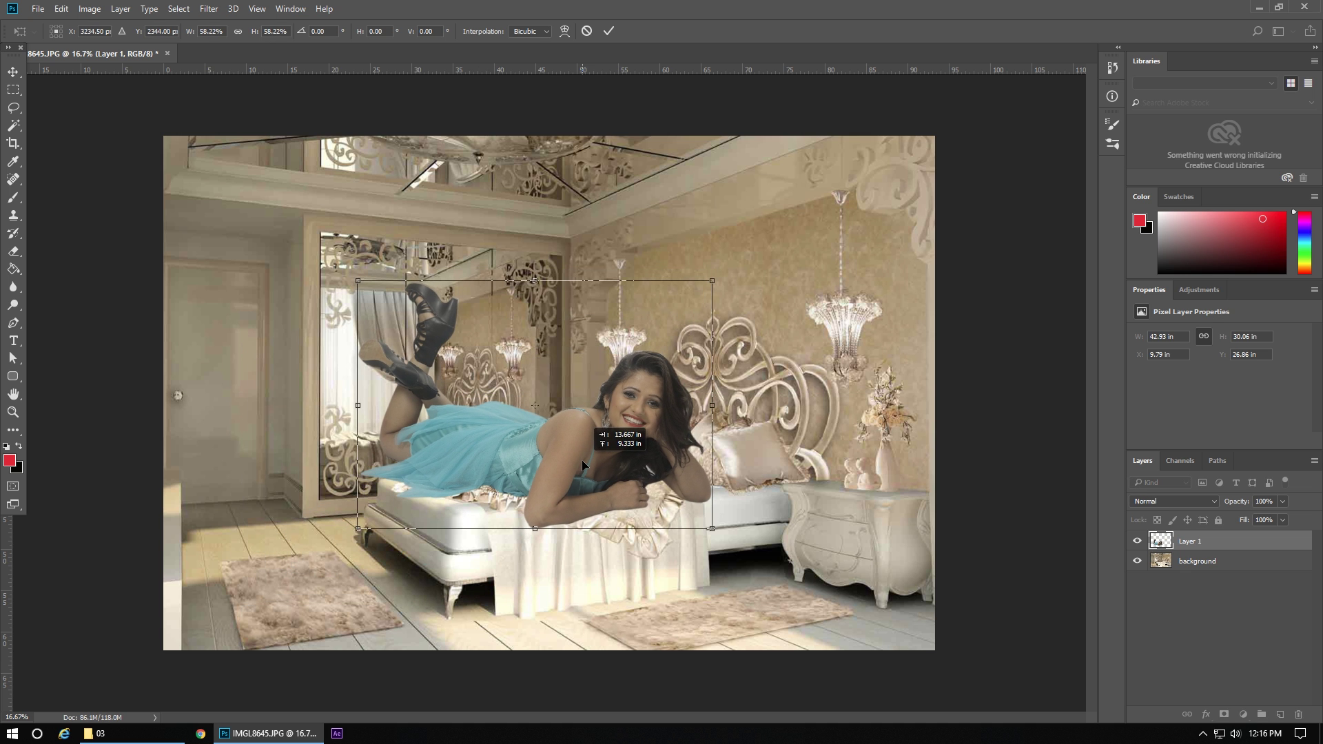
{"action": "left_click_drag", "start_coordinate": [713, 280], "coordinate": [669, 322]}
{"action": "left_click_drag", "start_coordinate": [513, 486], "coordinate": [541, 471]}
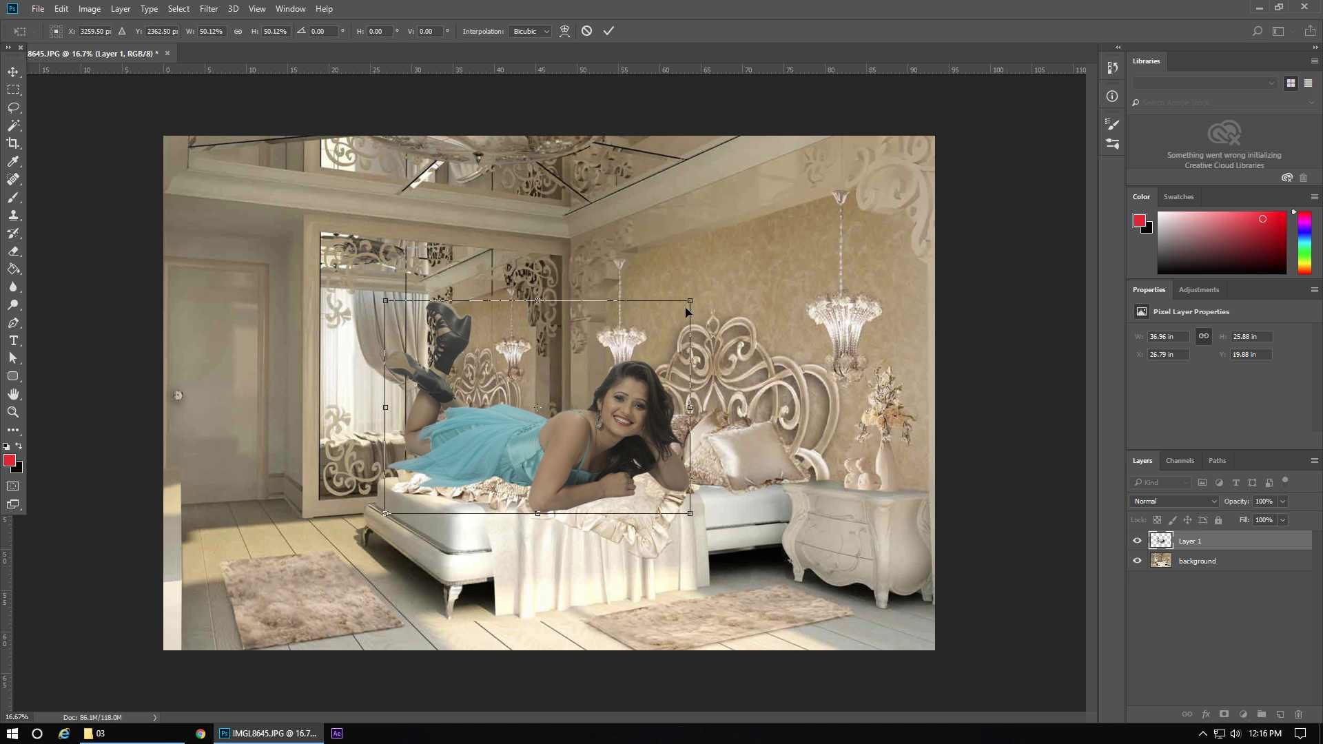
{"action": "mouse_move", "coordinate": [691, 301]}
{"action": "left_mouse_down"}
{"action": "mouse_move", "coordinate": [657, 323]}
{"action": "mouse_move", "coordinate": [706, 289]}
{"action": "left_mouse_up"}
{"action": "left_click", "coordinate": [605, 32]}
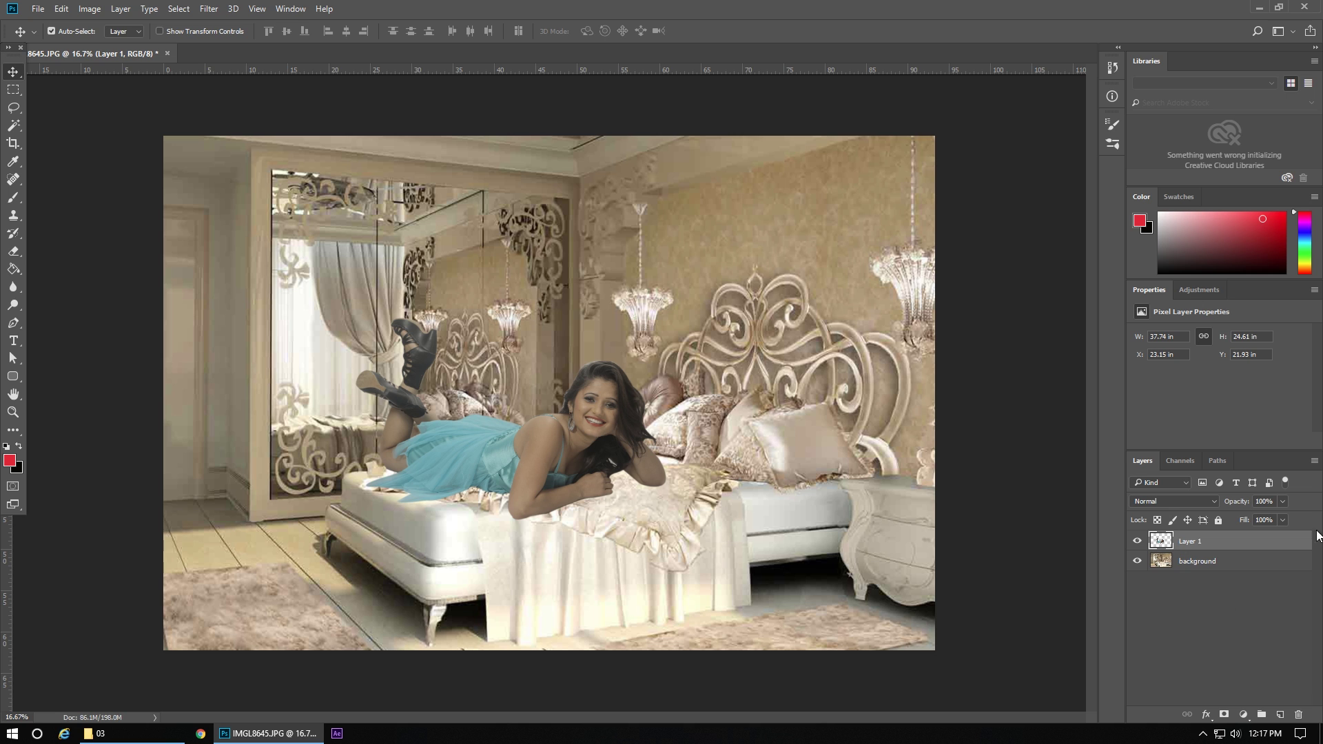
- Apply Auto Tone to the woman's layer
{"action": "left_click", "coordinate": [90, 8]}
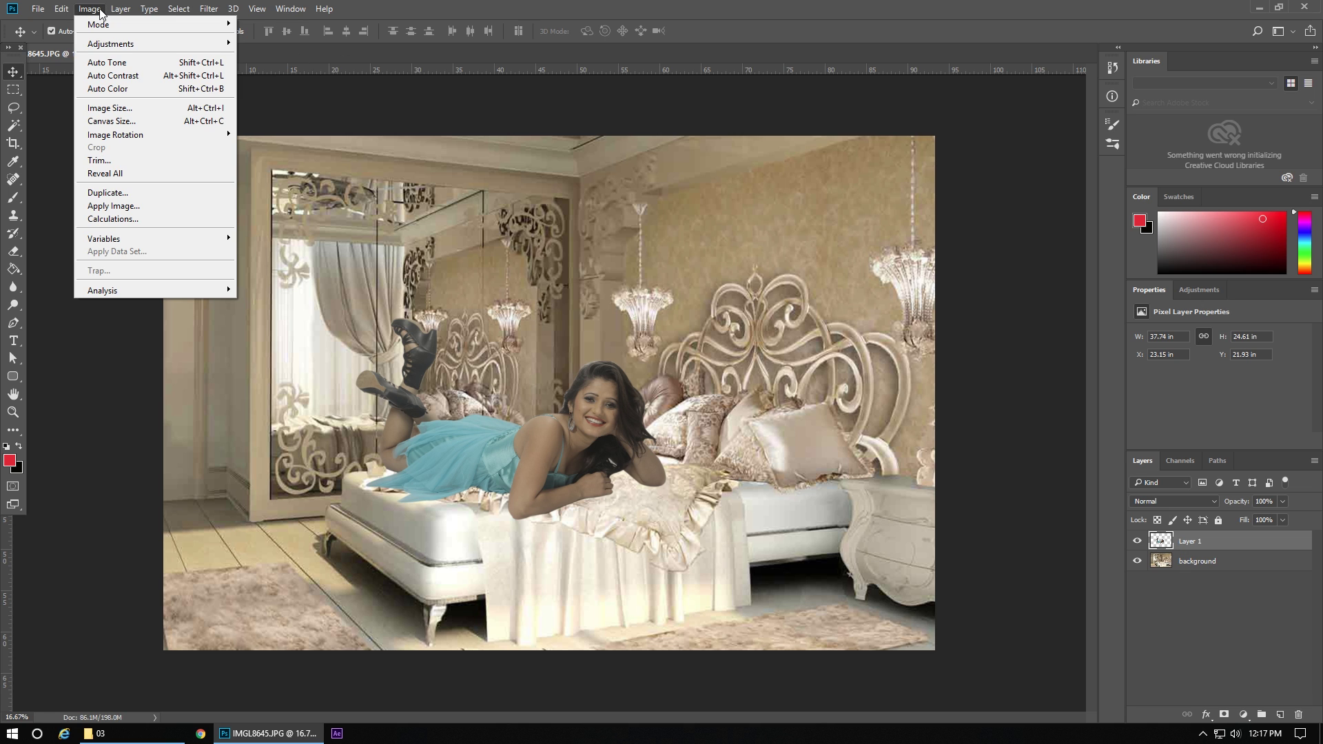
{"action": "left_click", "coordinate": [110, 62]}
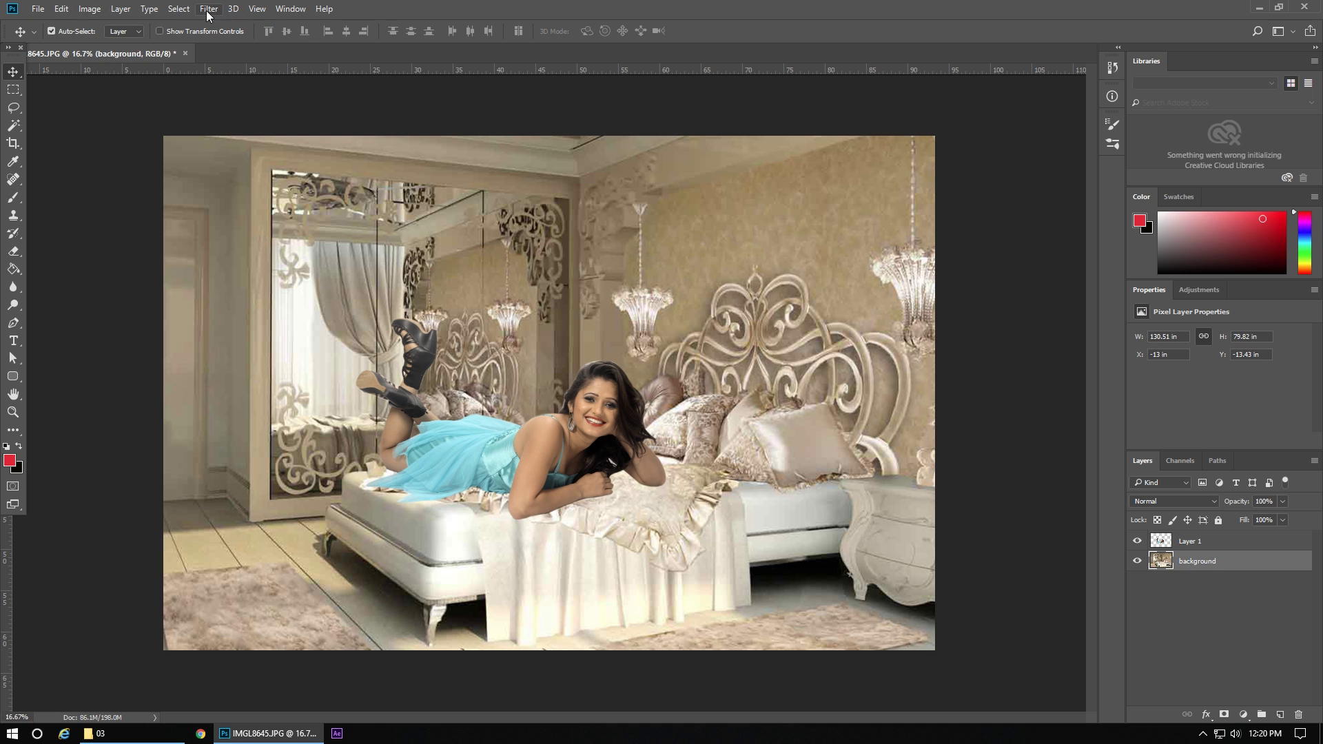
{"action": "left_click", "coordinate": [209, 9]}
- Apply a 14 px Iris Blur to the bedroom with a squarer focus ellipse centred on the bed
{"action": "mouse_move", "coordinate": [284, 174]}
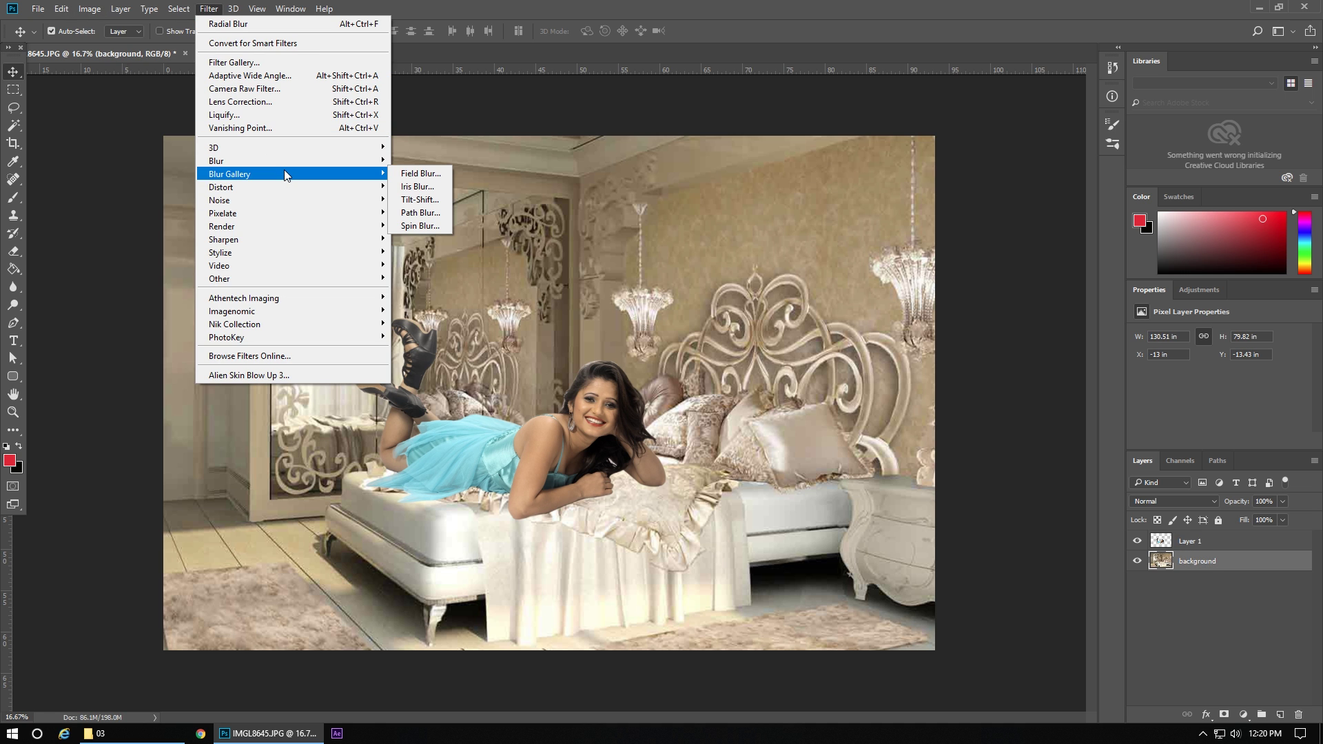
{"action": "left_click", "coordinate": [417, 186]}
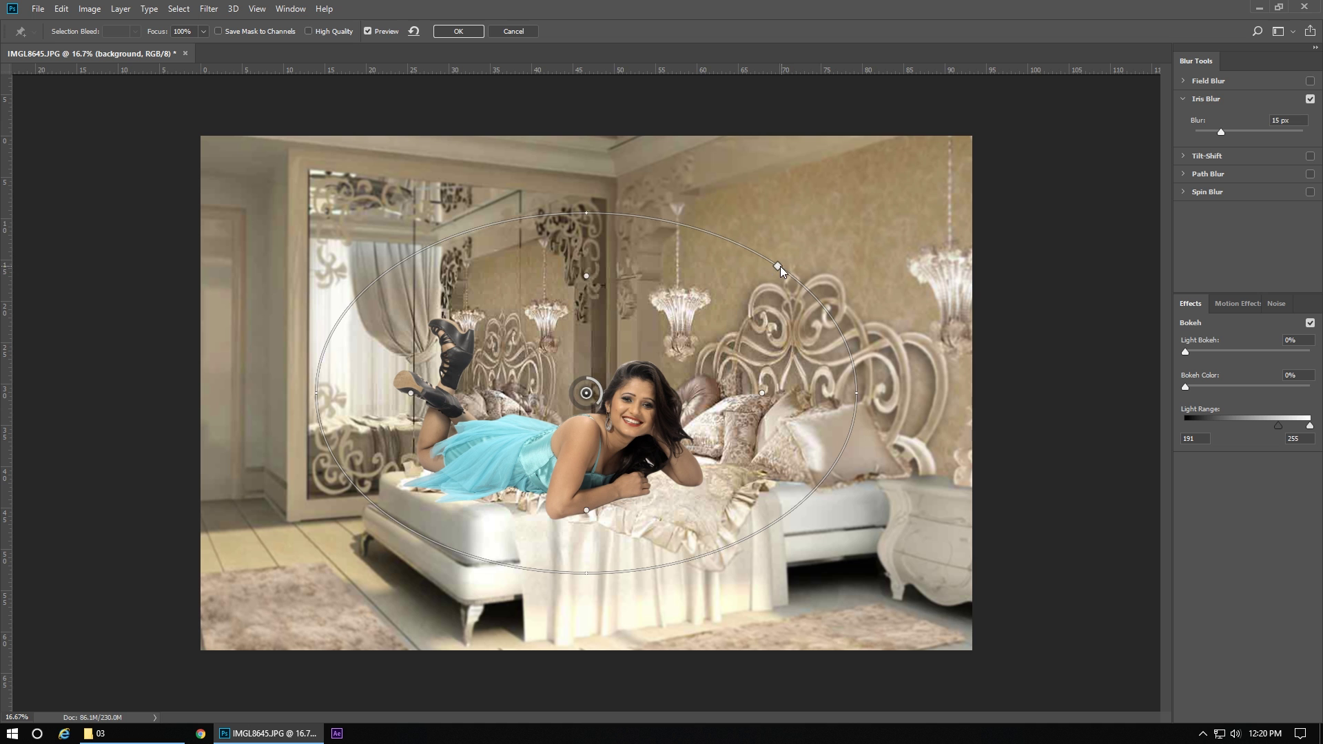
{"action": "left_click_drag", "start_coordinate": [779, 266], "coordinate": [822, 242]}
{"action": "left_click_drag", "start_coordinate": [674, 504], "coordinate": [686, 607]}
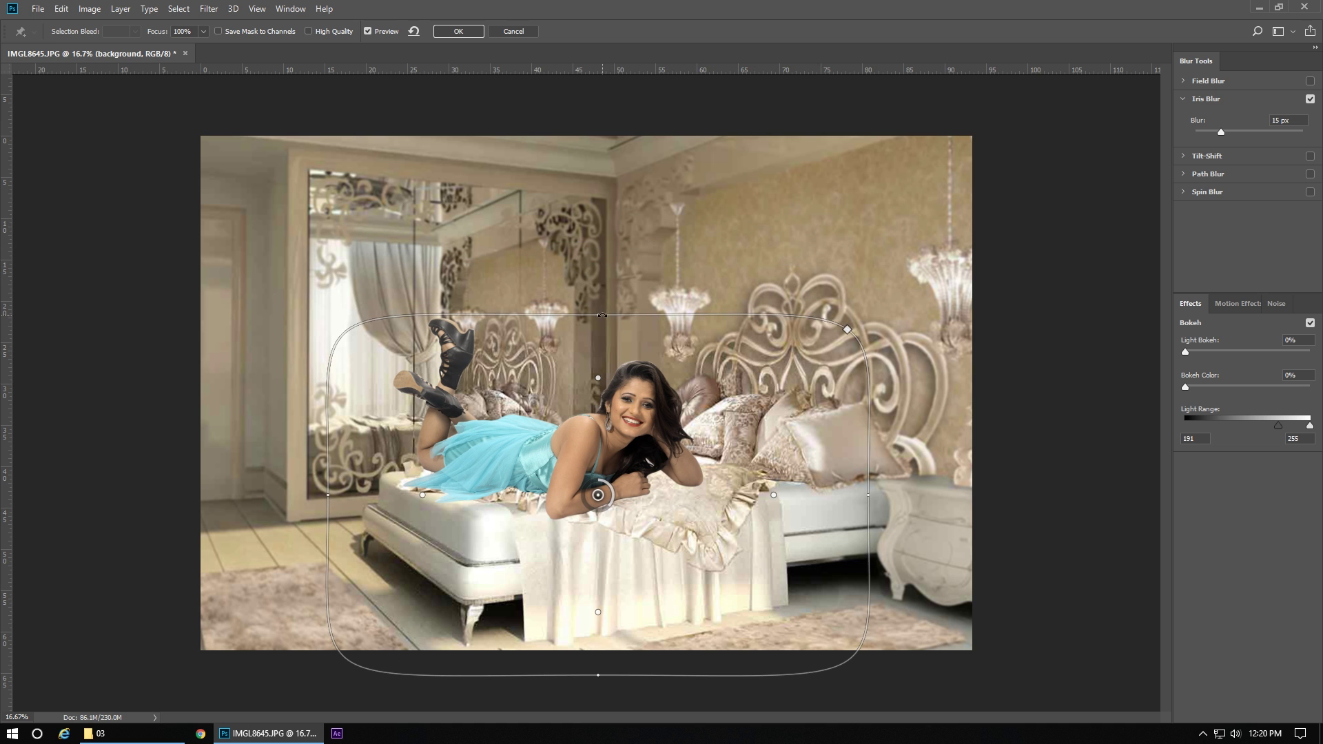
{"action": "left_click", "coordinate": [466, 32]}
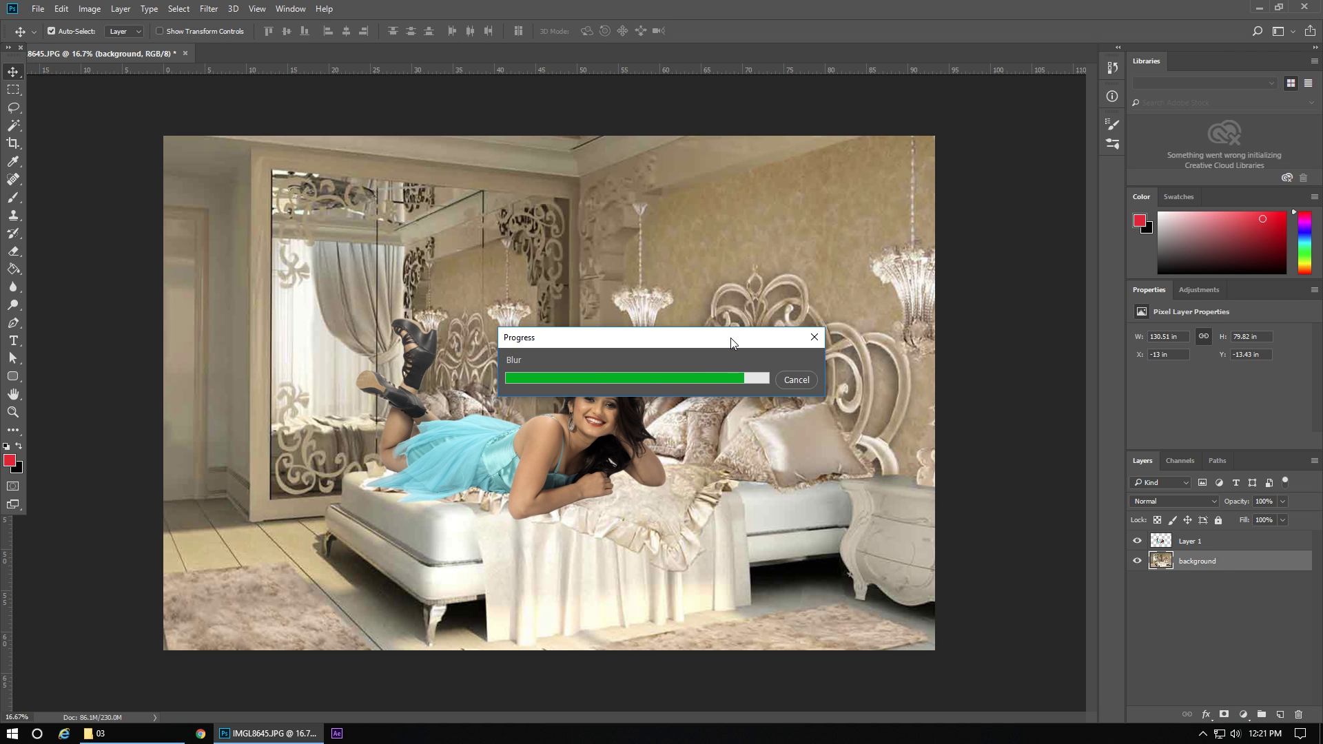
{"action": "left_click", "coordinate": [523, 445]}
- At 50% zoom, erase the stray dark hair strands along the woman's head, then zoom out
{"action": "key", "text": "ctrl+plus"}
{"action": "key", "text": "ctrl+plus"}
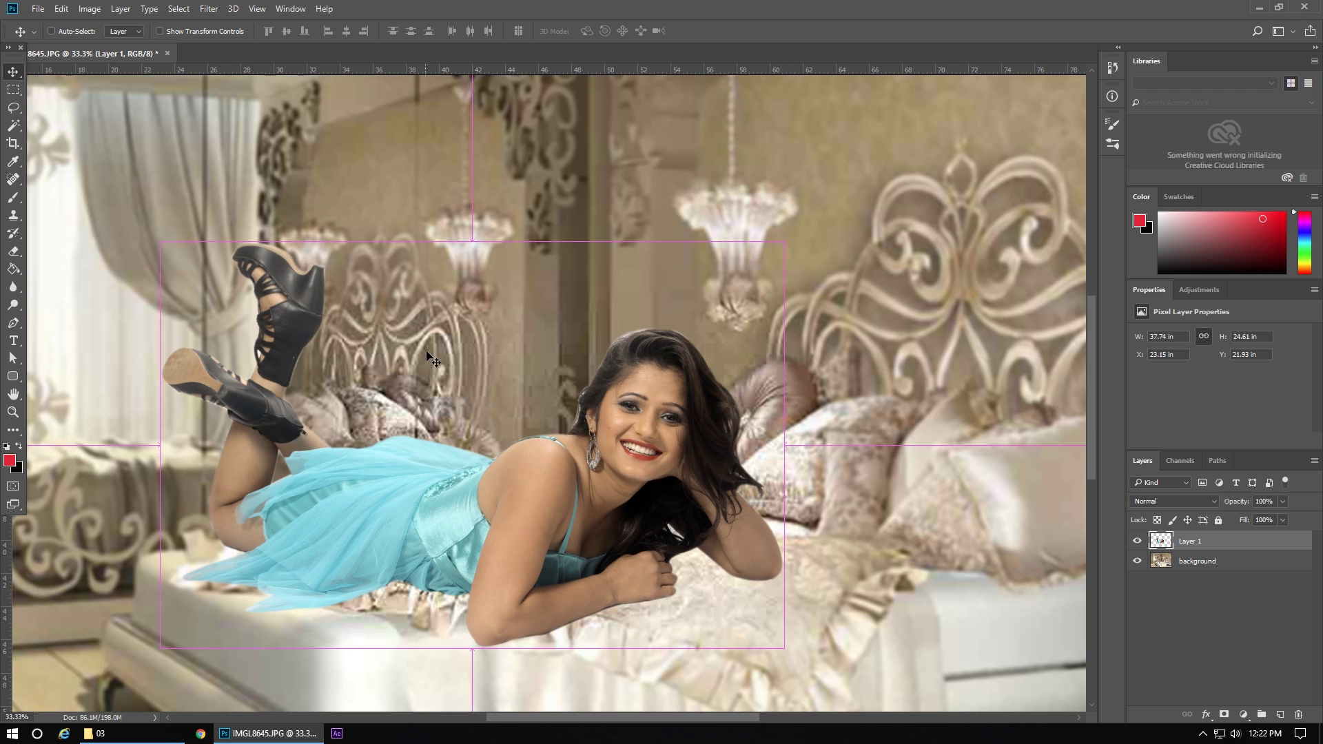
{"action": "key", "text": "ctrl+plus"}
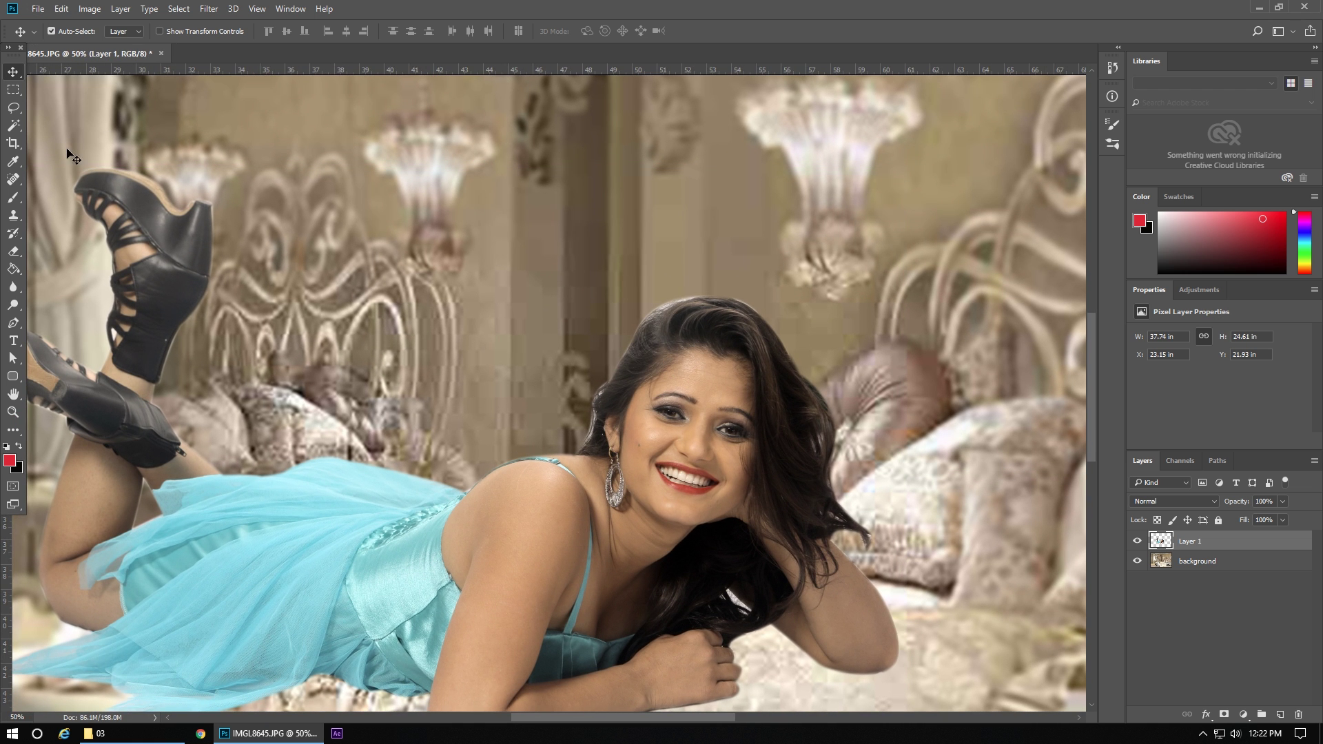
{"action": "left_click", "coordinate": [14, 251]}
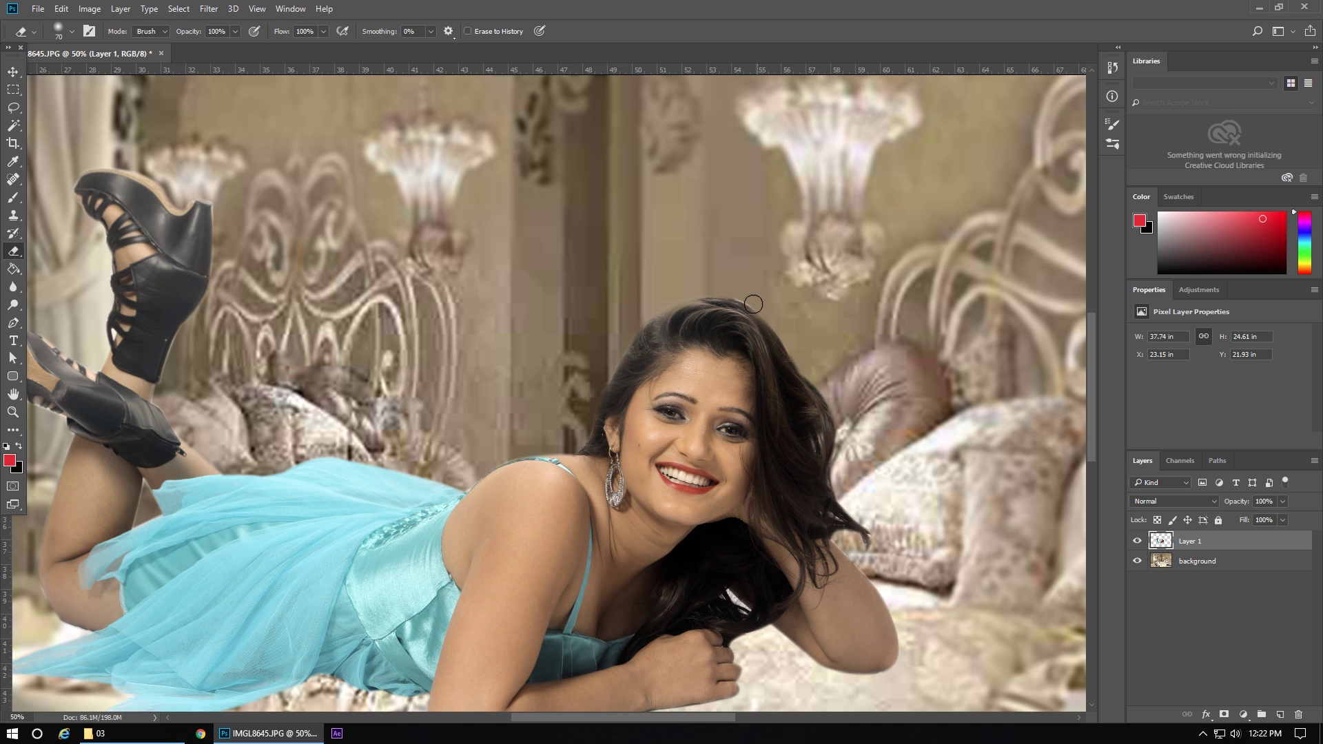
{"action": "mouse_move", "coordinate": [862, 539]}
{"action": "left_mouse_down"}
{"action": "mouse_move", "coordinate": [864, 508]}
{"action": "mouse_move", "coordinate": [844, 517]}
{"action": "mouse_move", "coordinate": [848, 467]}
{"action": "left_mouse_up"}
{"action": "left_click_drag", "start_coordinate": [479, 409], "coordinate": [693, 296]}
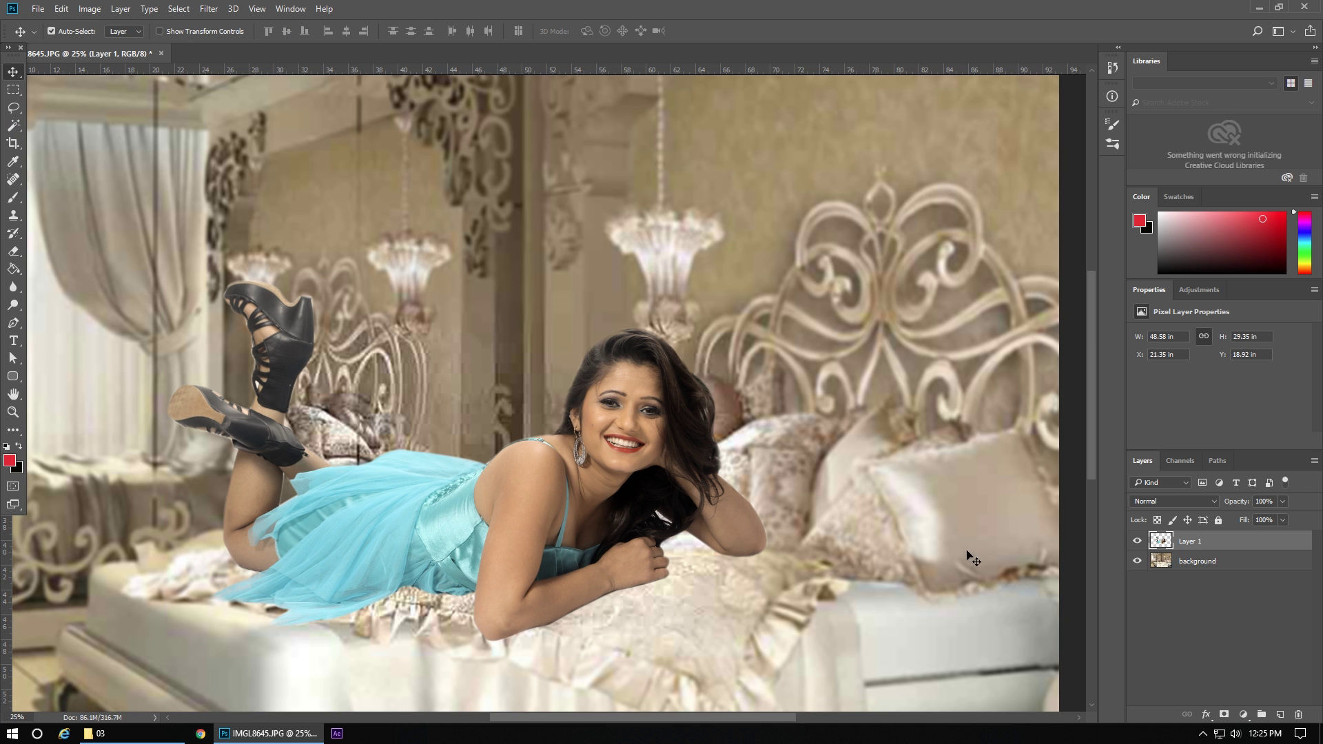
{"action": "key", "text": "ctrl+plus"}
{"action": "key", "text": "ctrl+plus"}
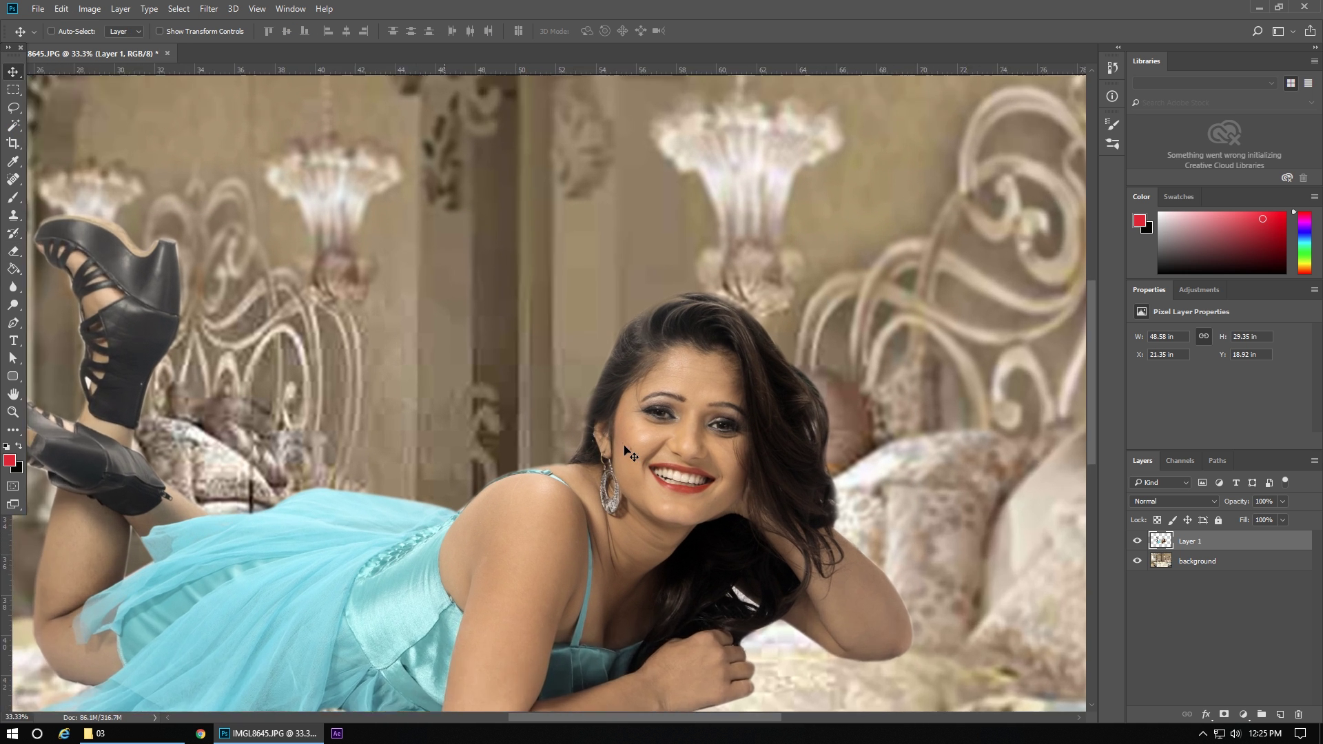
{"action": "left_click", "coordinate": [18, 180]}
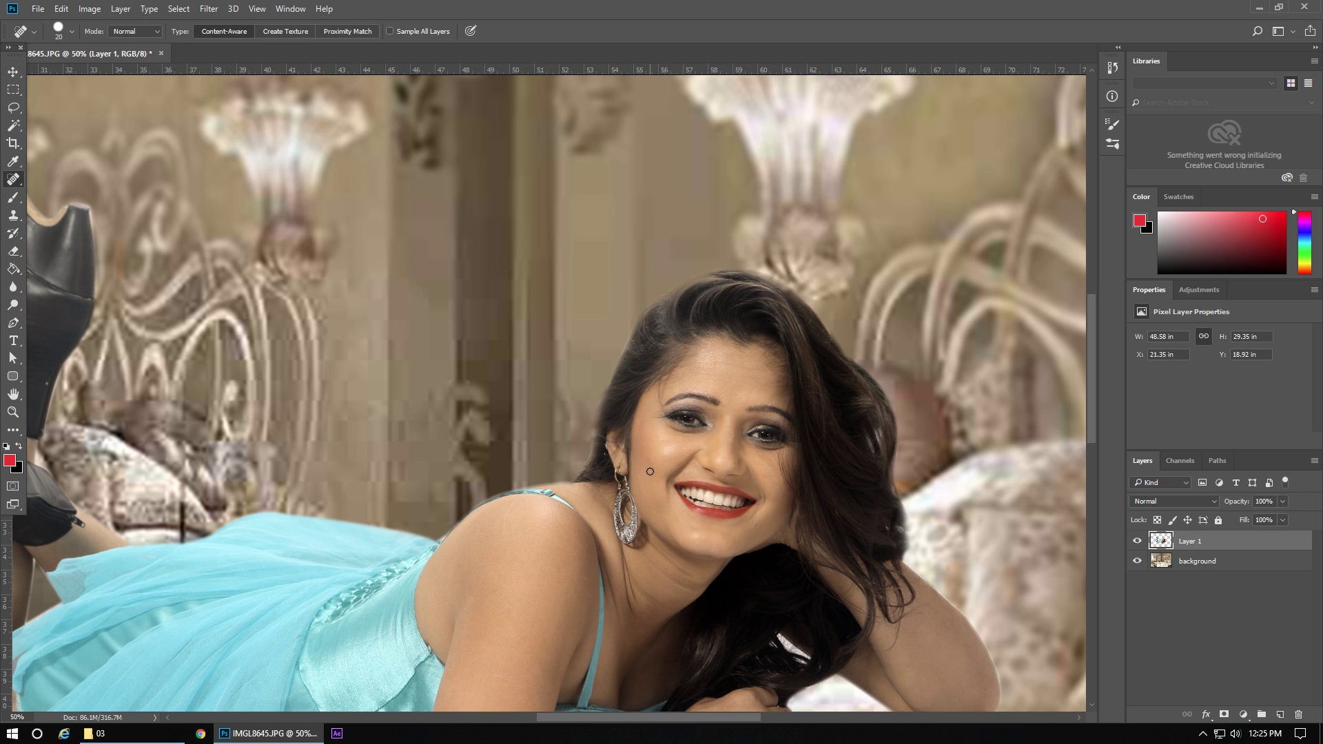
{"action": "key", "text": "ctrl+minus"}
{"action": "key", "text": "ctrl+minus"}
{"action": "key", "text": "ctrl+minus"}
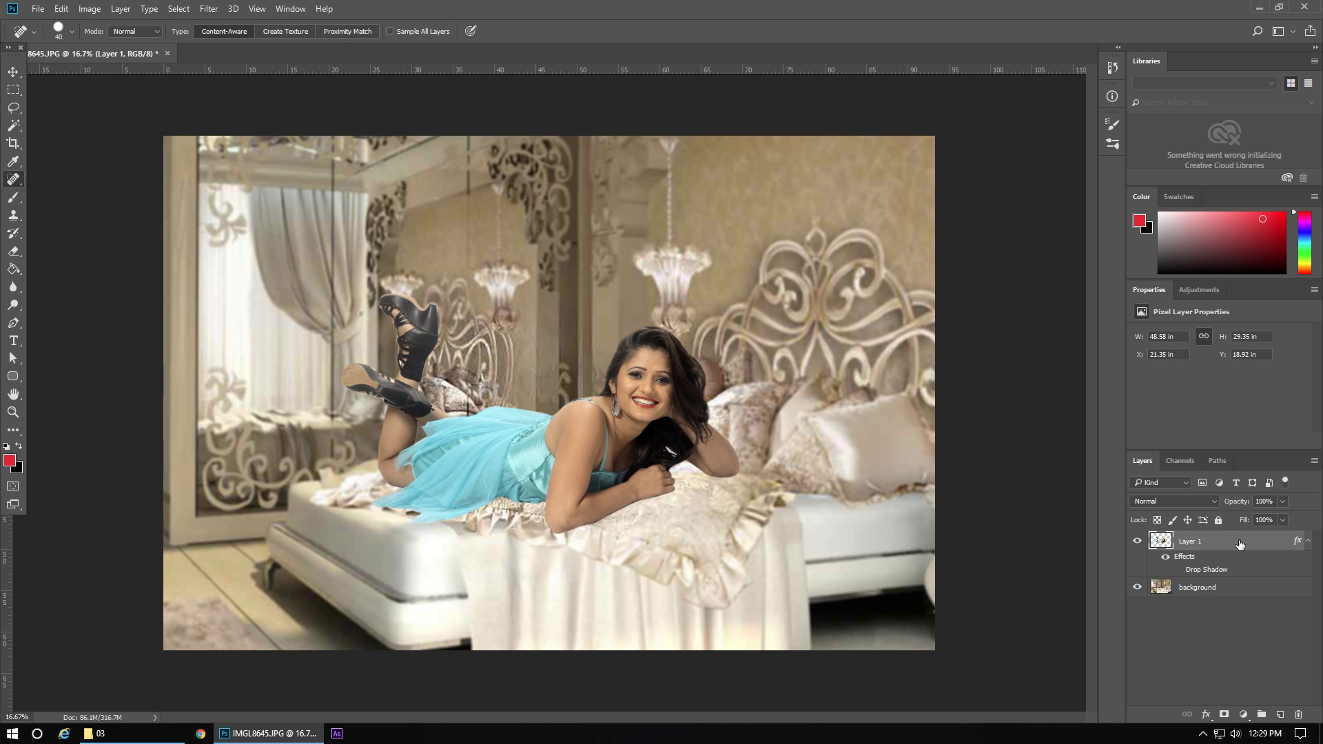
- Duplicate Layer 1 and give the original Layer 1 a black Color Overlay
{"action": "right_click", "coordinate": [1241, 549]}
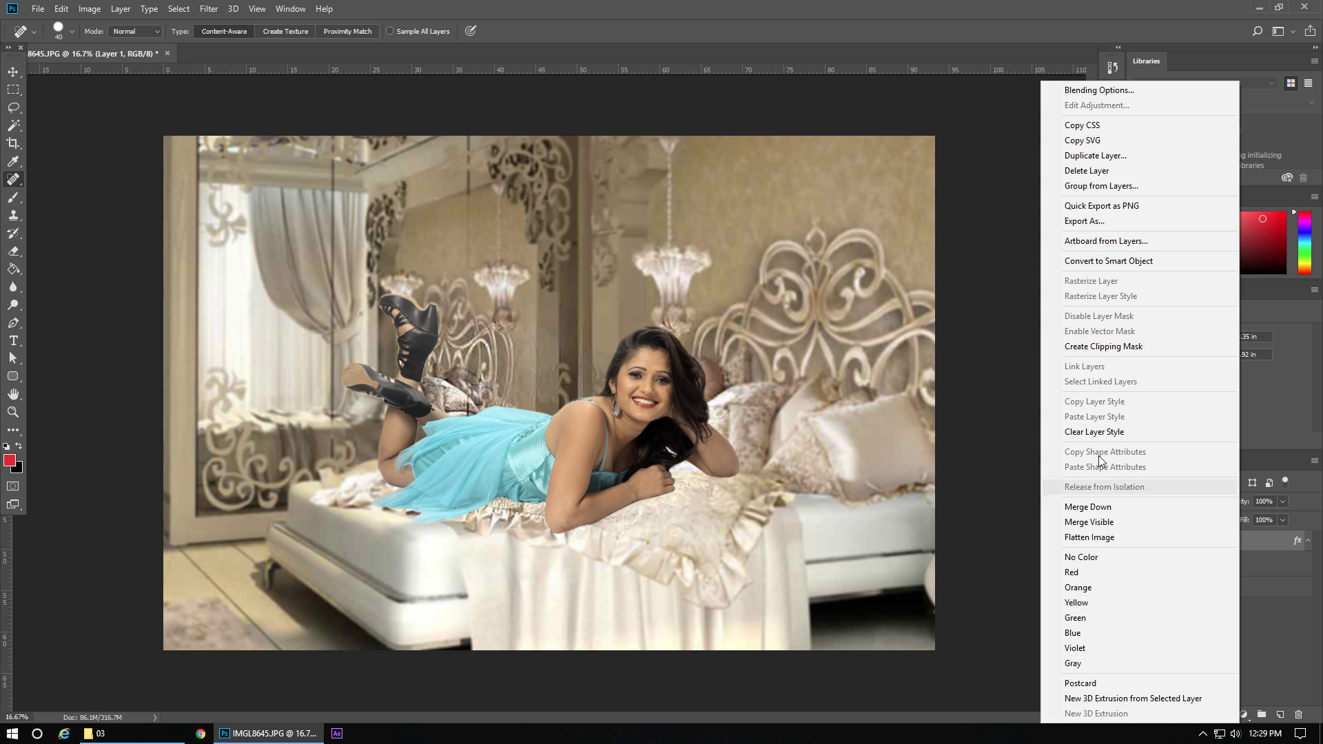
{"action": "left_click", "coordinate": [1107, 160]}
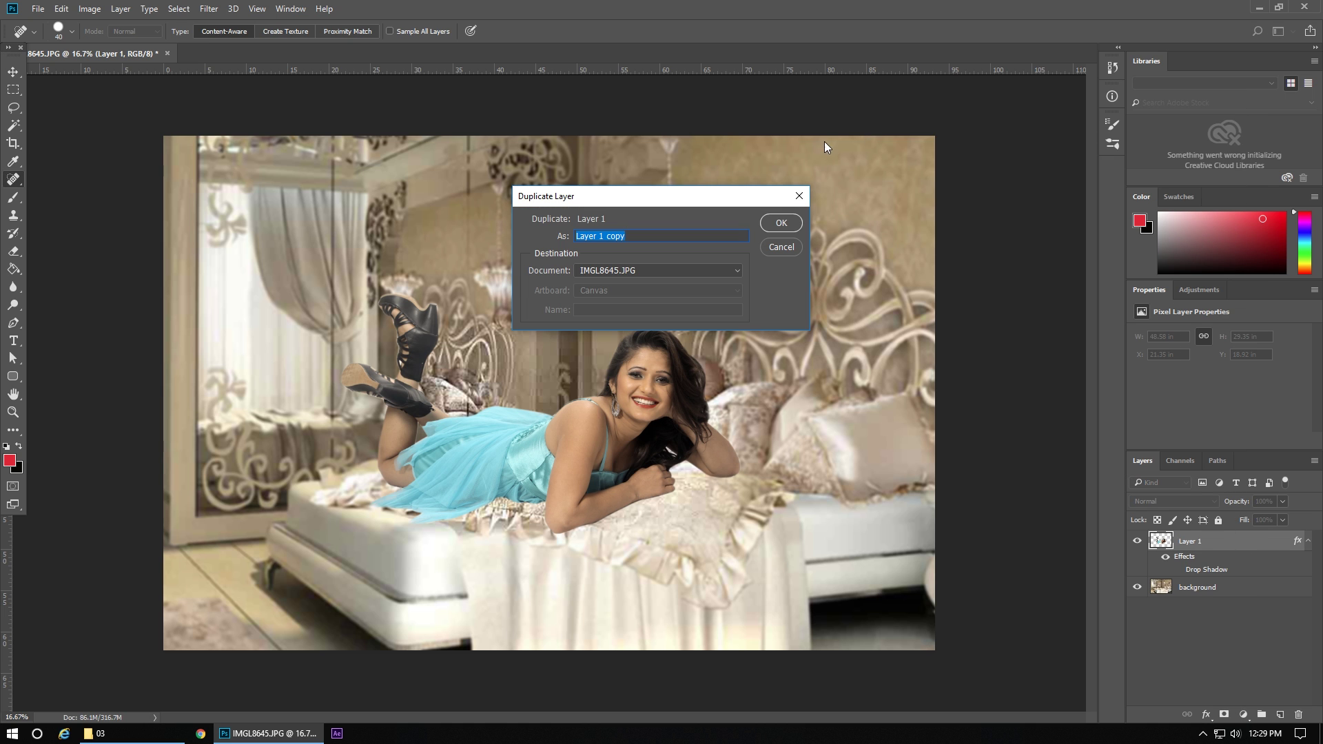
{"action": "left_click", "coordinate": [778, 222]}
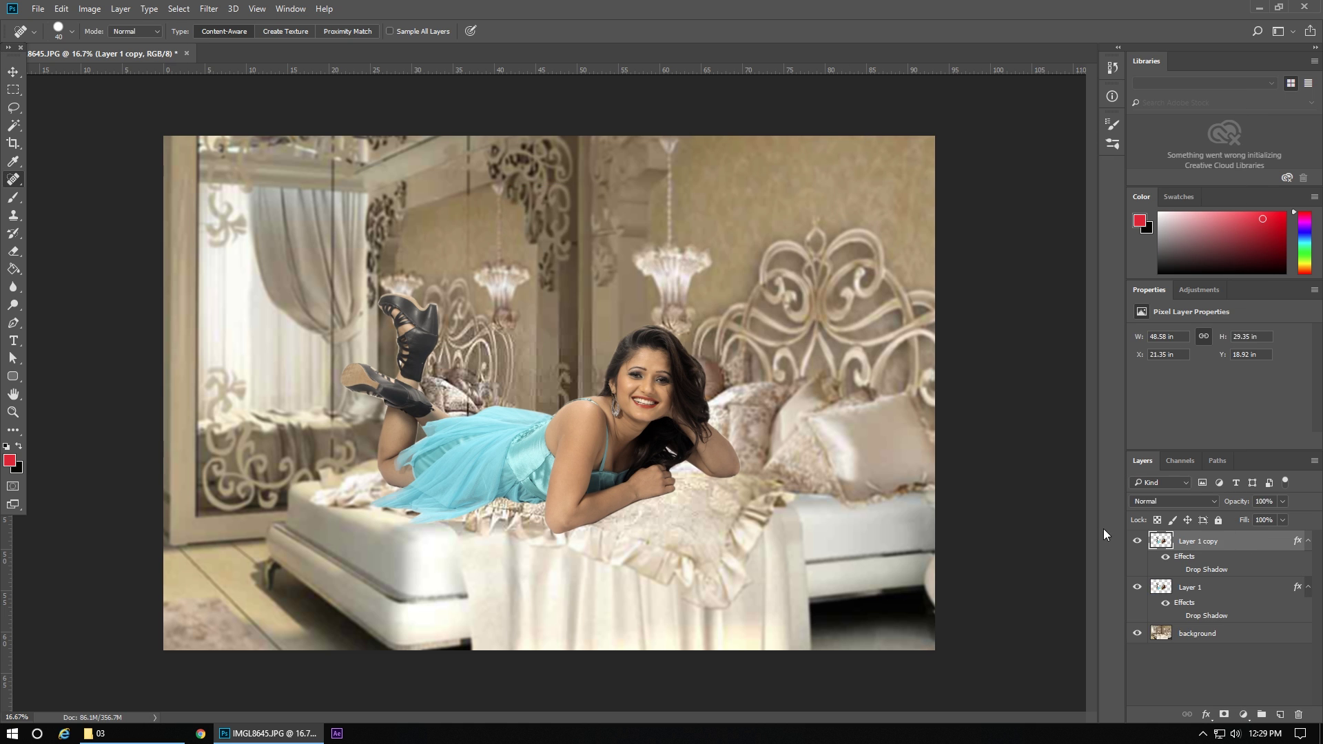
{"action": "left_click", "coordinate": [1248, 591]}
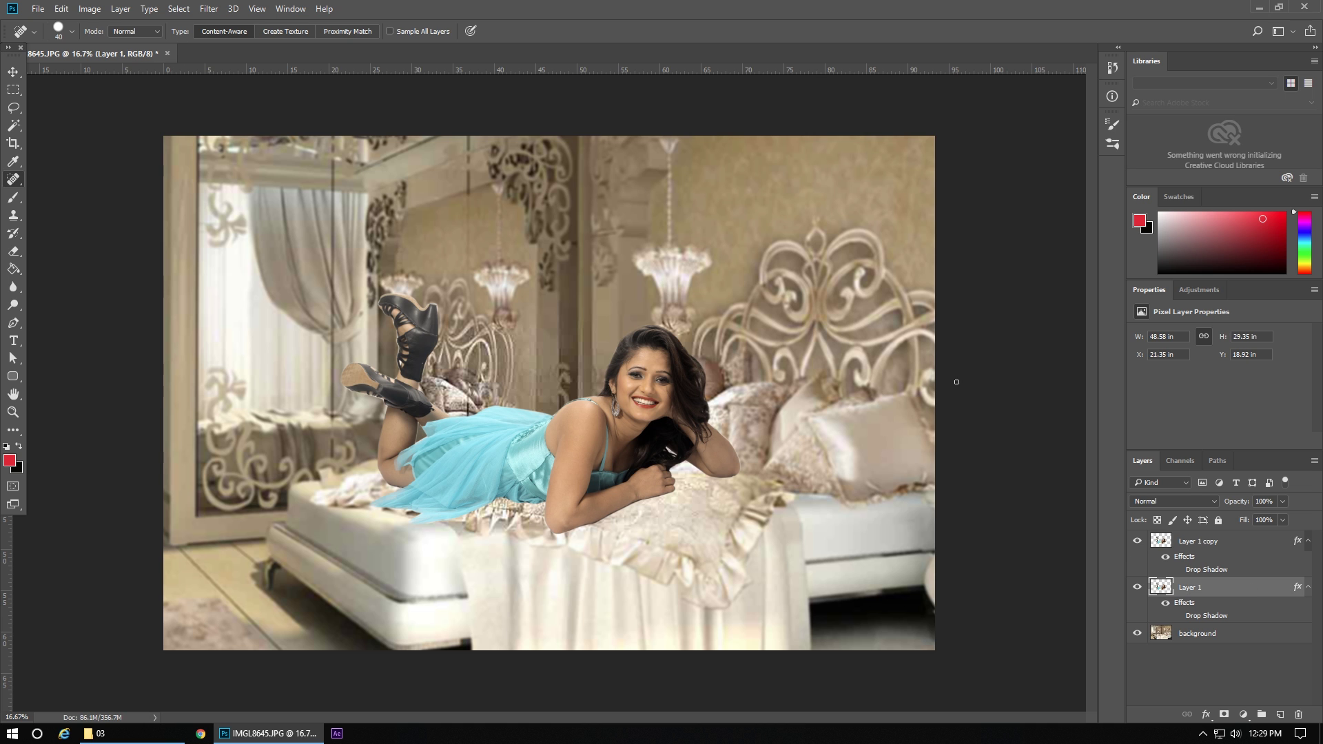
{"action": "double_click", "coordinate": [1283, 595]}
{"action": "left_click", "coordinate": [779, 302]}
{"action": "left_click", "coordinate": [1064, 172]}
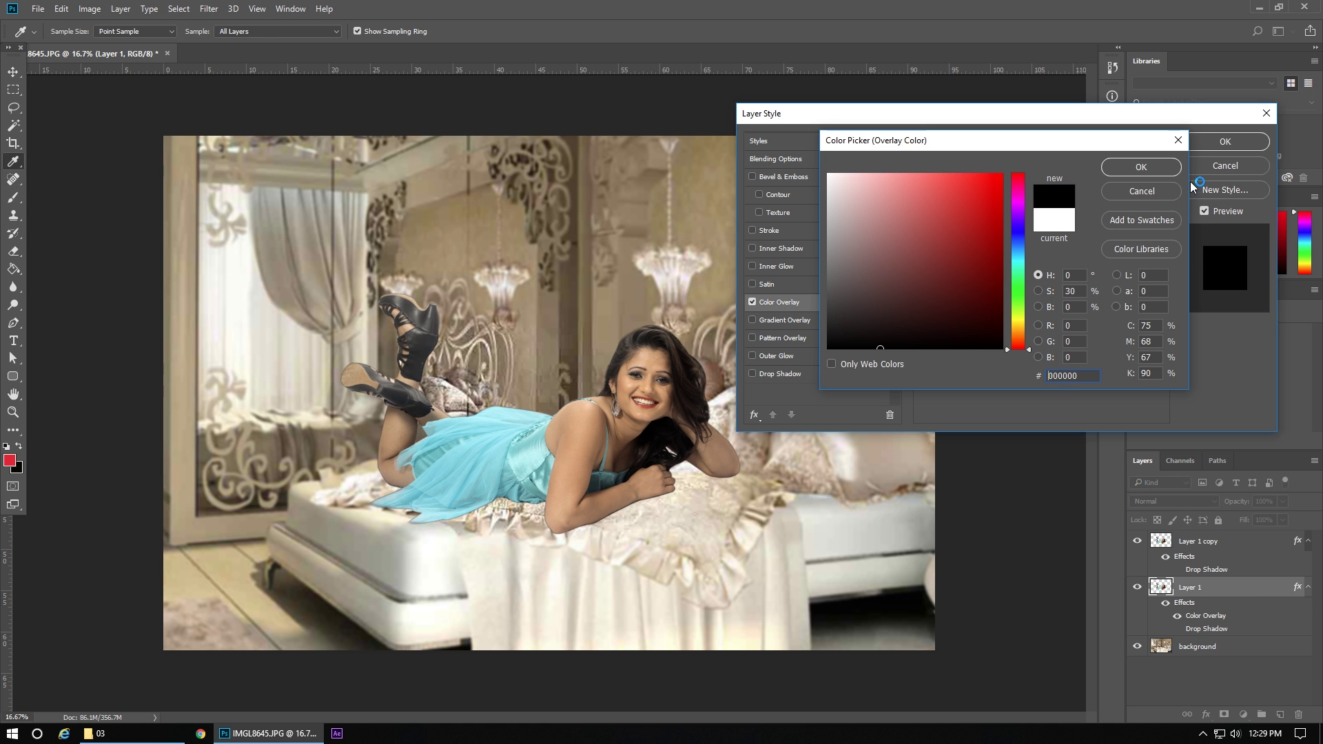
{"action": "left_click", "coordinate": [1157, 170]}
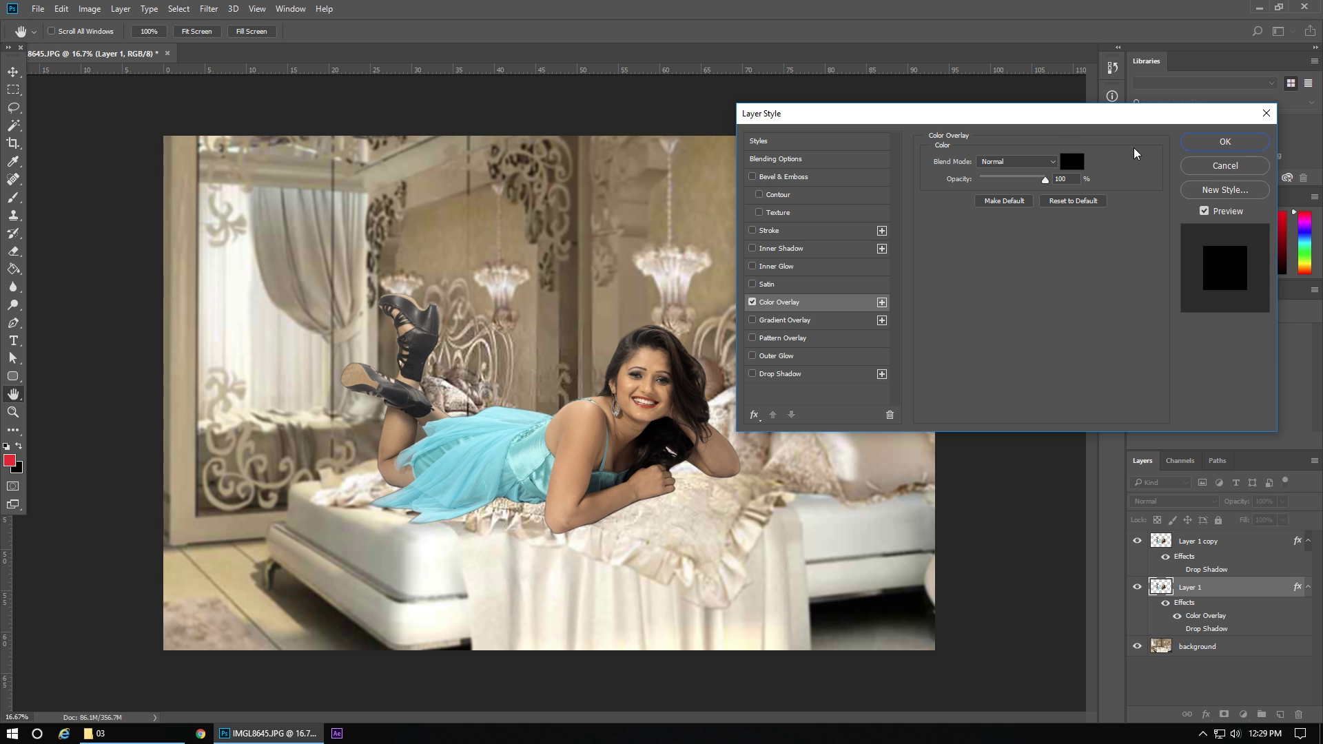
{"action": "left_click", "coordinate": [1225, 141]}
- Blur the black silhouette with a 65-pixel Box Blur
{"action": "left_click", "coordinate": [209, 8]}
{"action": "mouse_move", "coordinate": [220, 161]}
{"action": "left_click", "coordinate": [433, 200]}
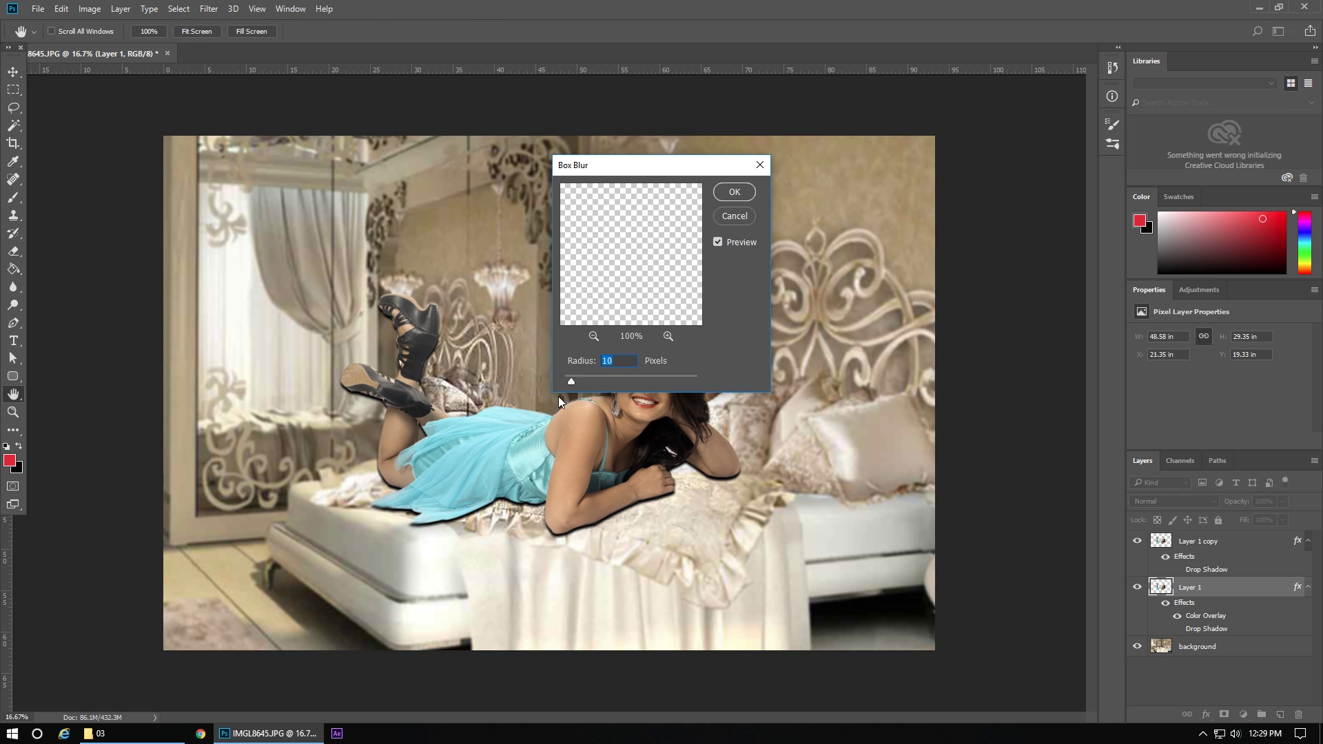
{"action": "left_click_drag", "start_coordinate": [598, 382], "coordinate": [604, 381]}
{"action": "key", "text": "Return"}
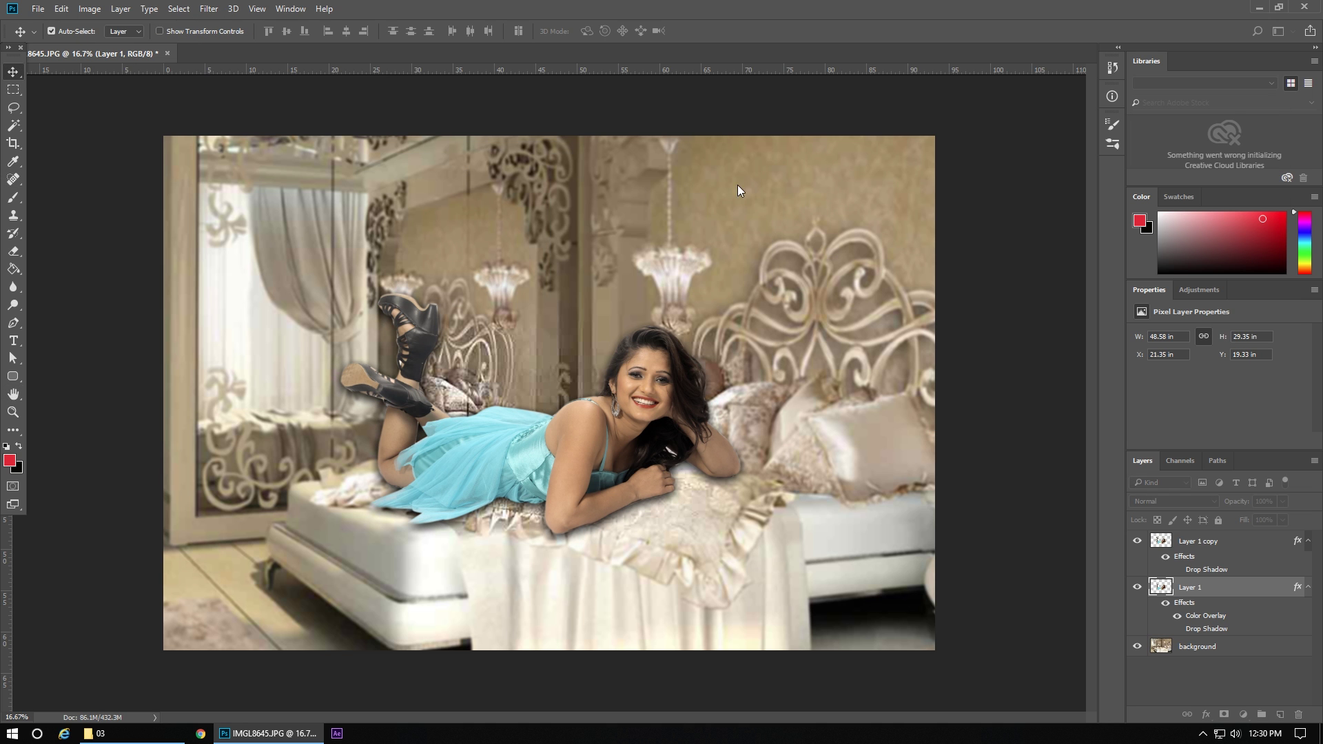
- Lower the shadow to 73% opacity, erase excess shadow, and merge visible layers into background
{"action": "left_click", "coordinate": [1283, 502]}
{"action": "left_click_drag", "start_coordinate": [1286, 517], "coordinate": [1267, 520]}
{"action": "left_click", "coordinate": [1233, 591]}
{"action": "left_click", "coordinate": [13, 250]}
{"action": "key", "text": "bracketright"}
{"action": "key", "text": "bracketright"}
{"action": "key", "text": "bracketright"}
{"action": "key", "text": "bracketright"}
{"action": "key", "text": "bracketright"}
{"action": "key", "text": "bracketright"}
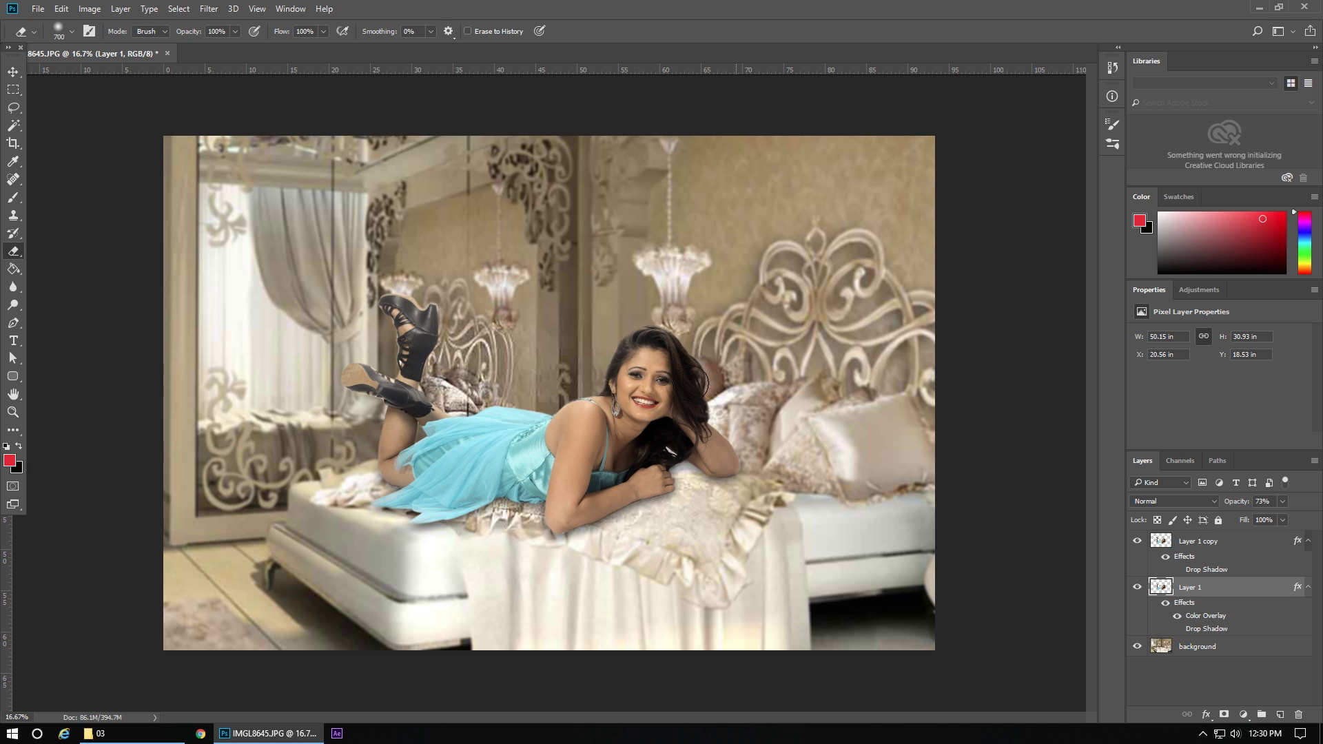
{"action": "left_click", "coordinate": [1248, 670]}
{"action": "right_click", "coordinate": [1237, 651]}
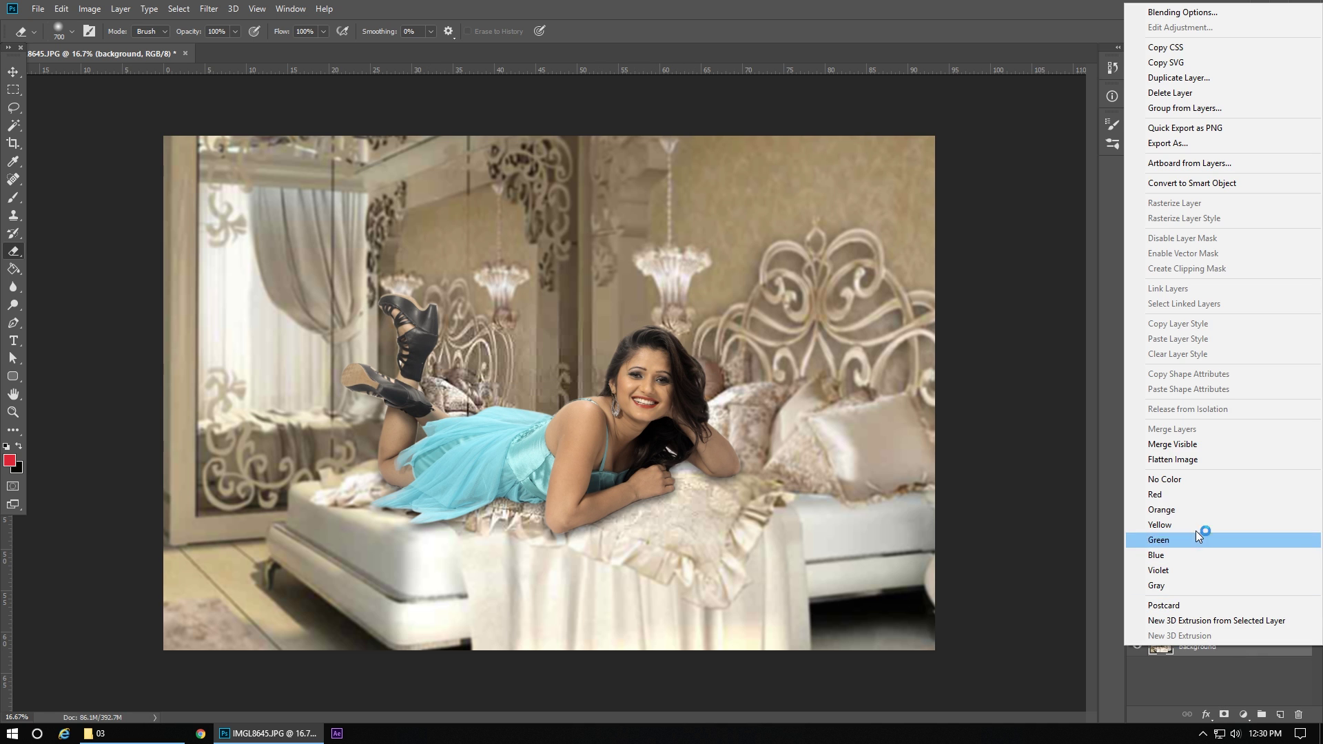
{"action": "left_click", "coordinate": [1188, 448]}
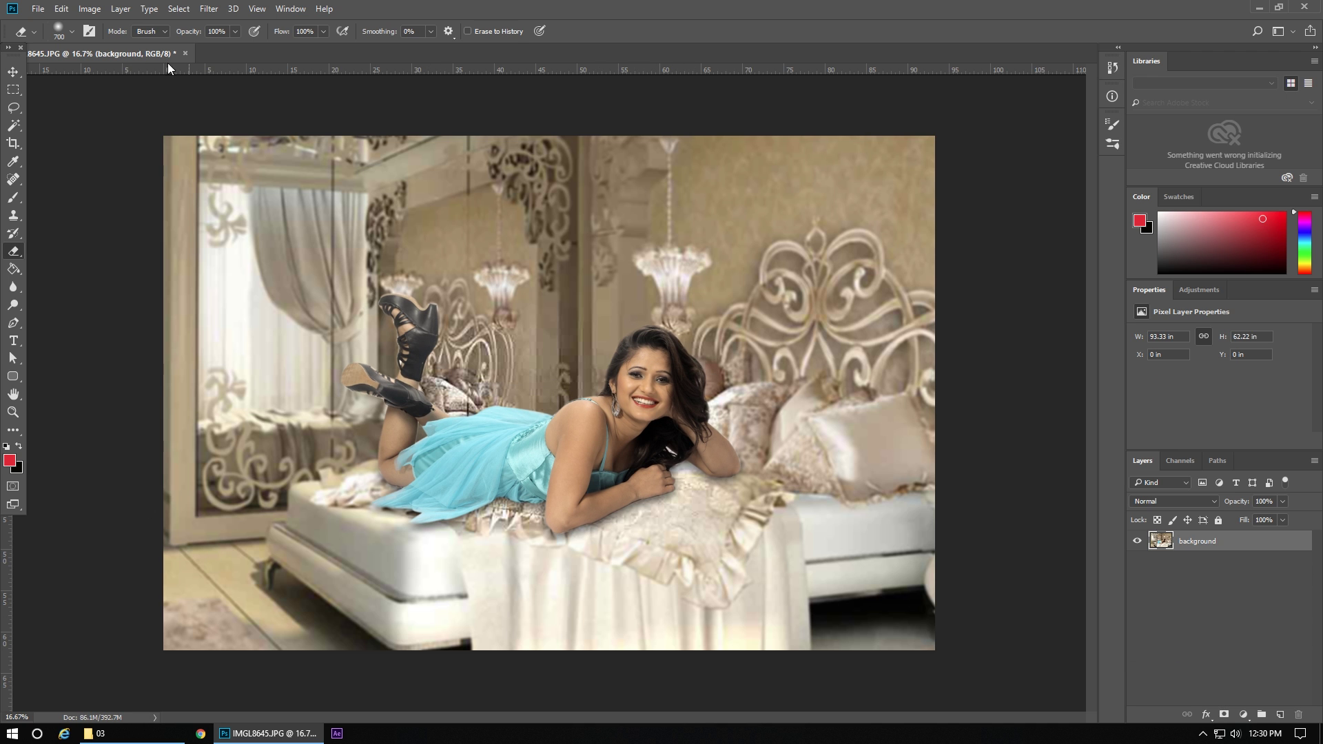
- Launch Nik Color Efex Pro 4 from the Filter menu
{"action": "left_click", "coordinate": [208, 9]}
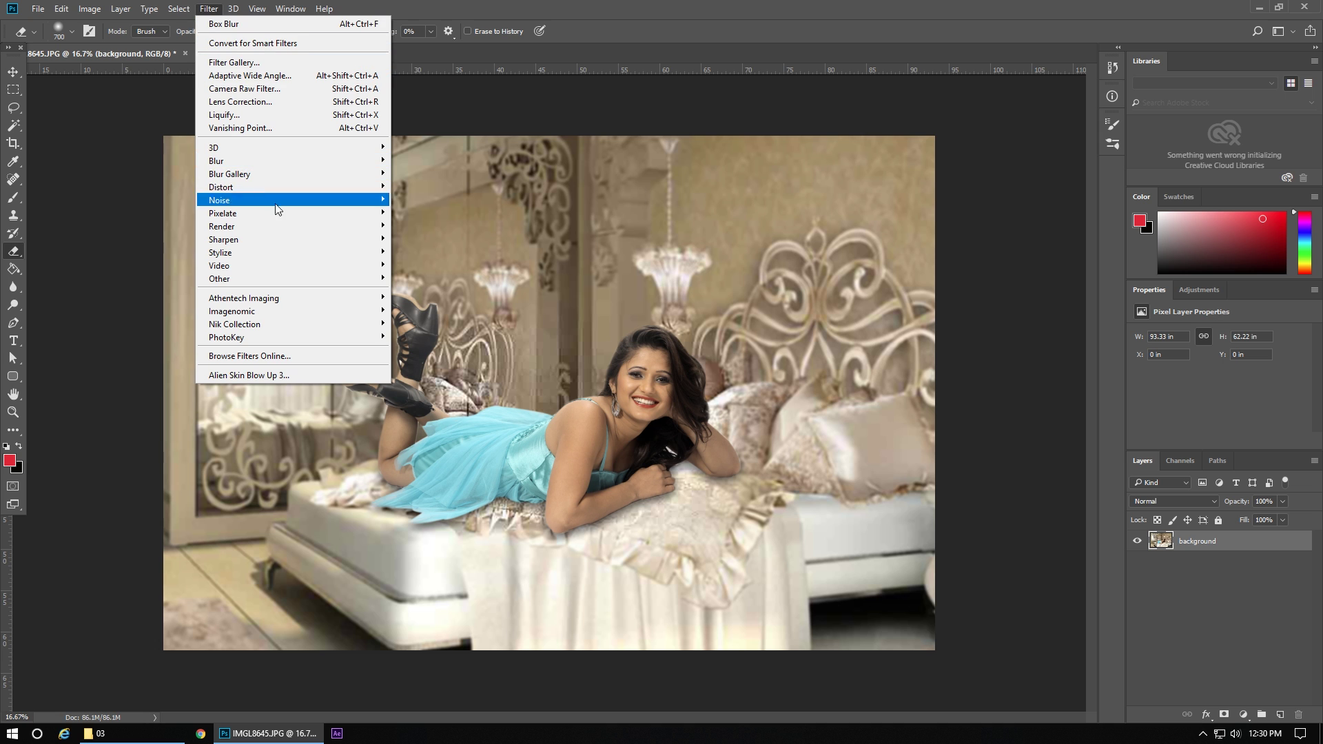
{"action": "mouse_move", "coordinate": [298, 323]}
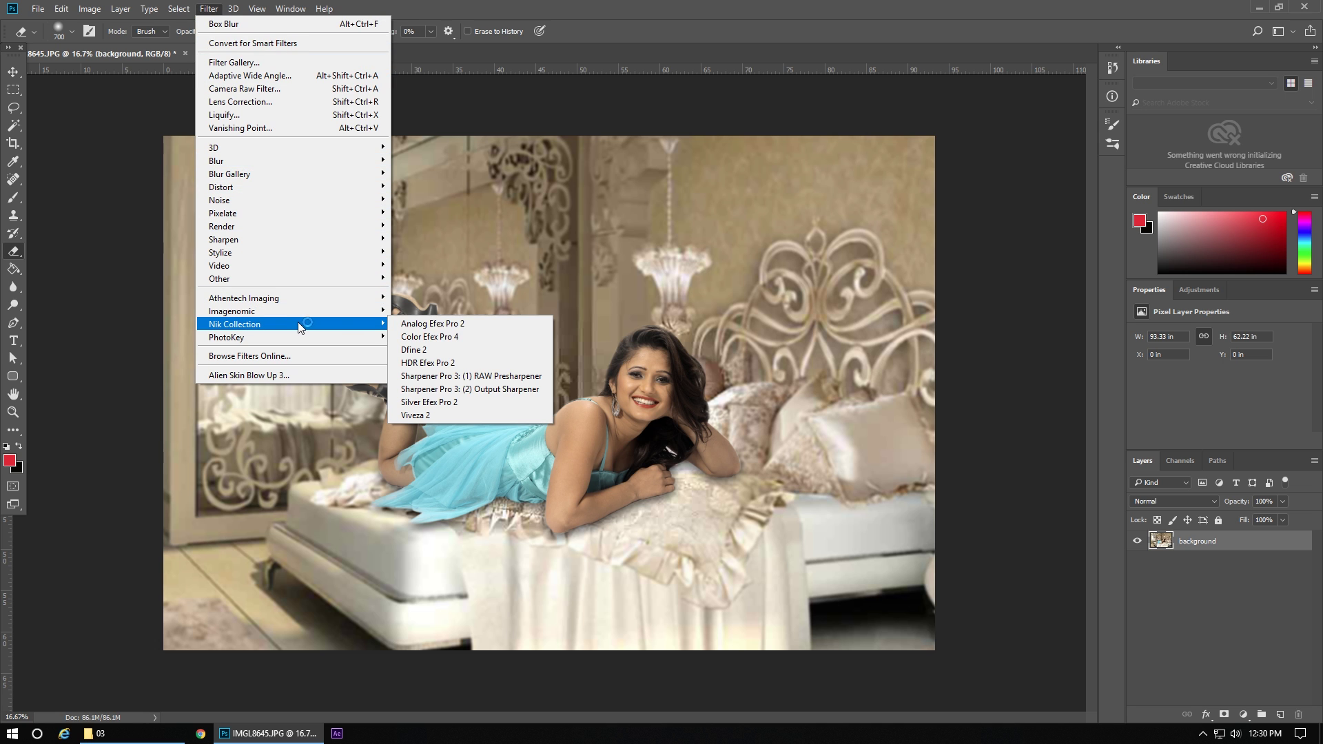
{"action": "left_click", "coordinate": [410, 336]}
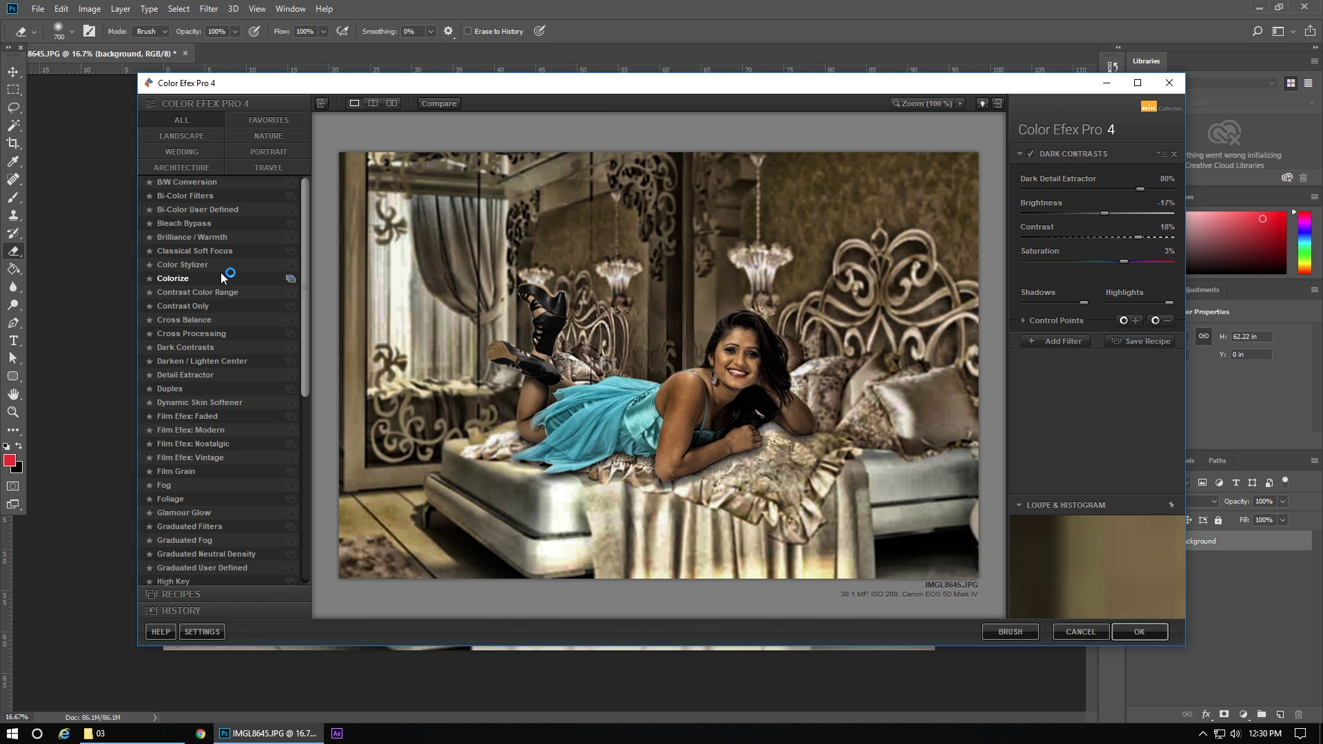
- Choose Cross Balance with Daylight To Tungsten (2) and set strength to about 78%
{"action": "left_click", "coordinate": [219, 266]}
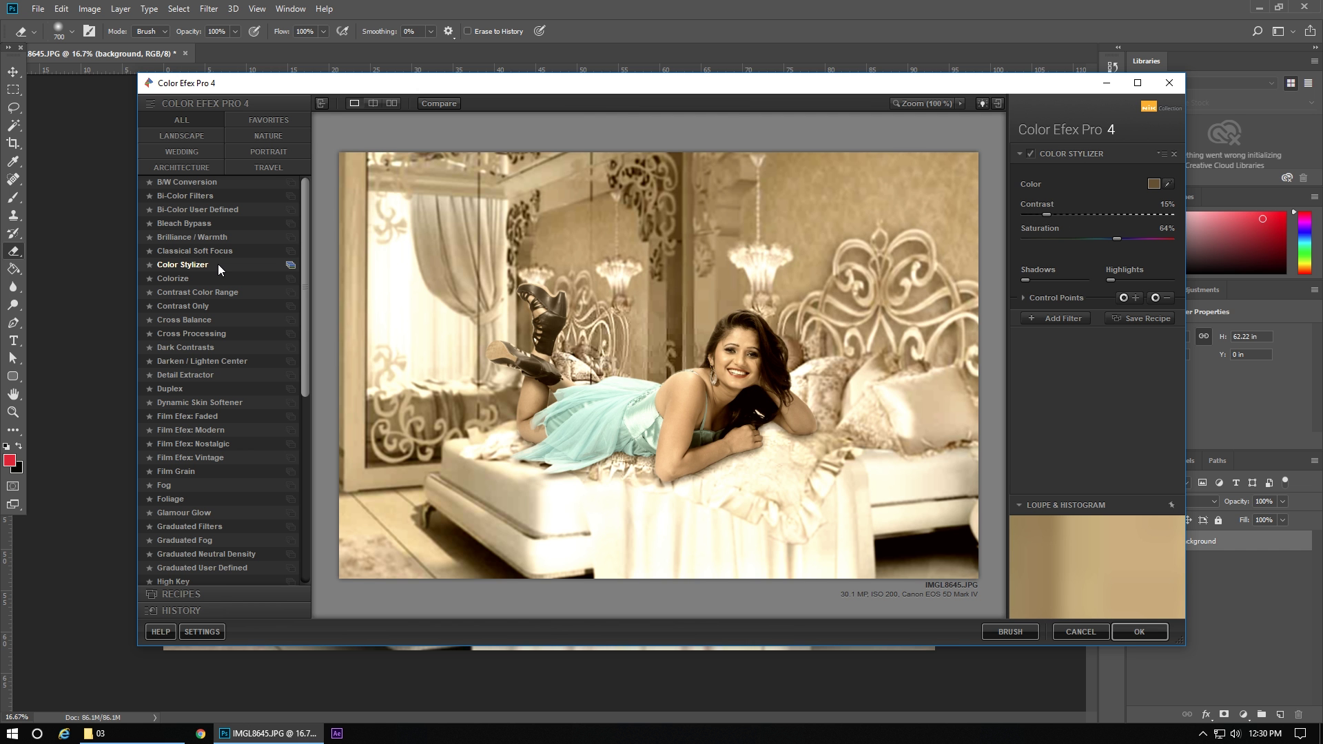
{"action": "key", "text": "Down"}
{"action": "key", "text": "Down"}
{"action": "key", "text": "Down"}
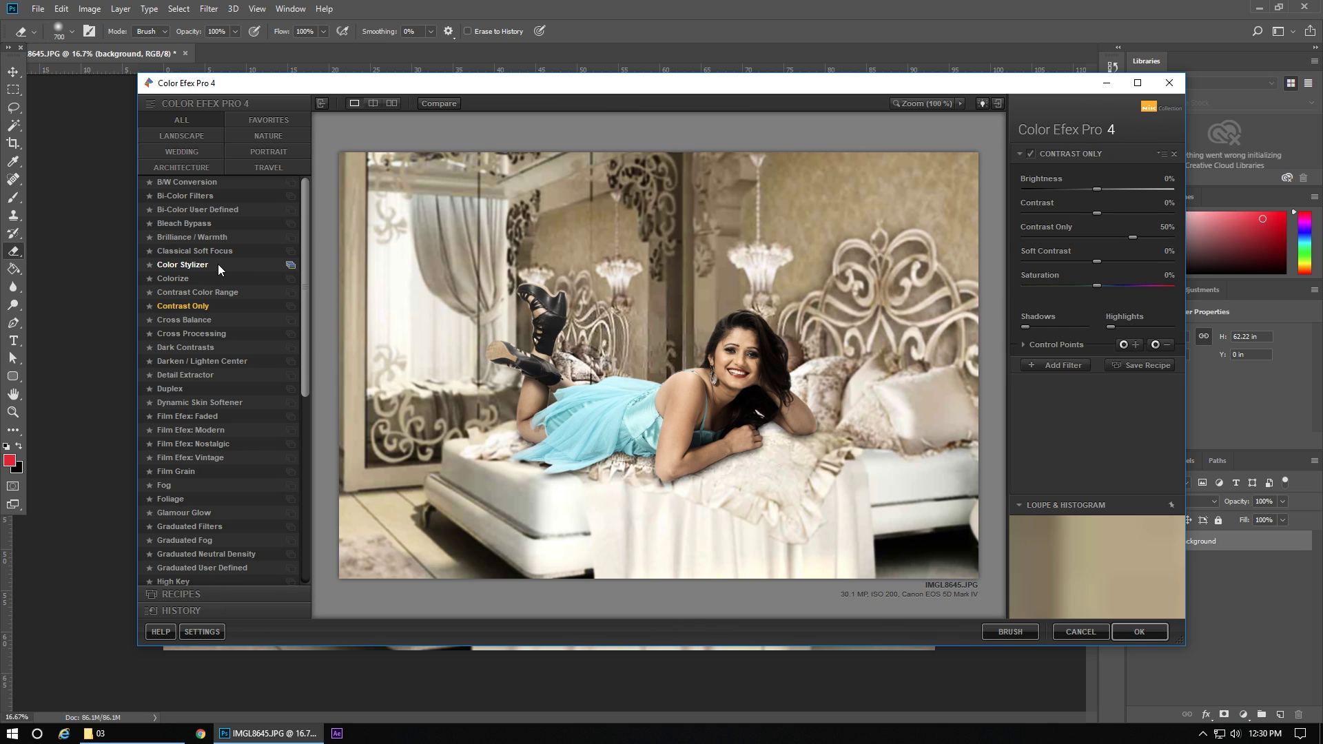
{"action": "key", "text": "Down"}
{"action": "left_click", "coordinate": [1095, 184]}
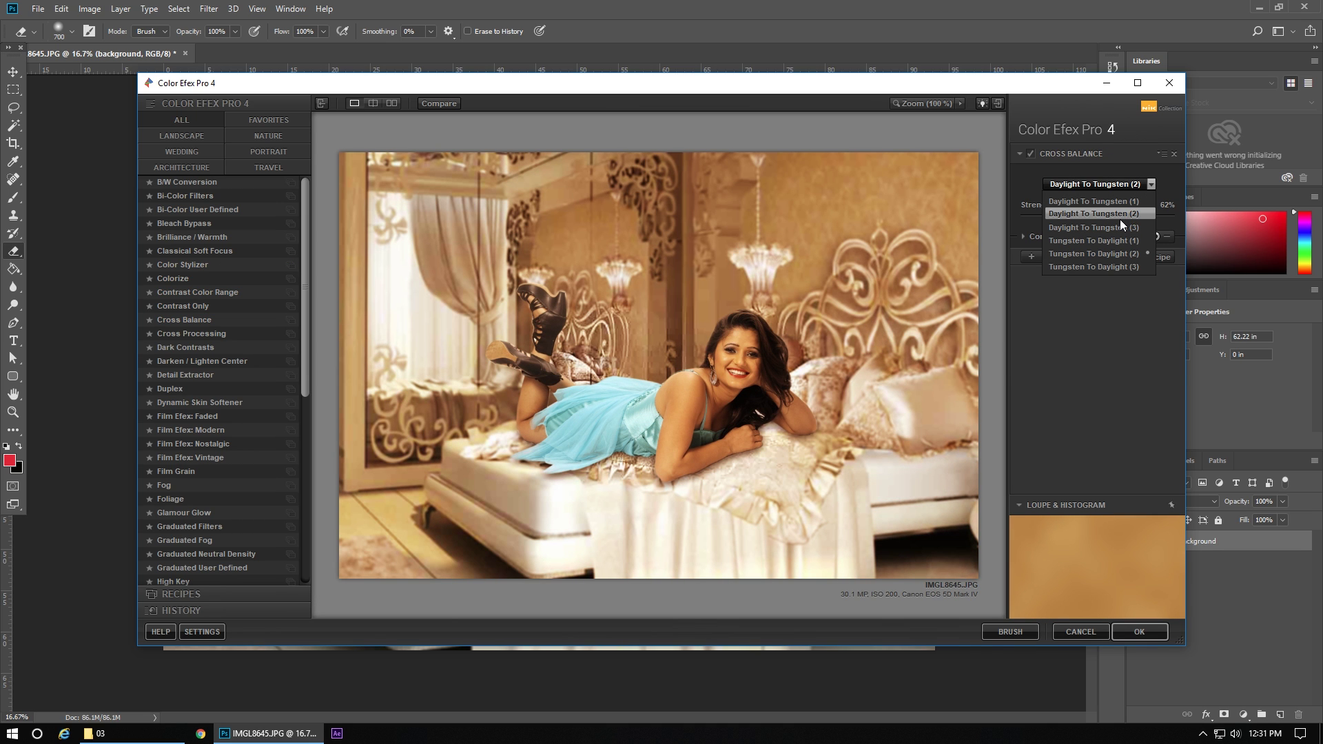
{"action": "left_click", "coordinate": [1120, 219]}
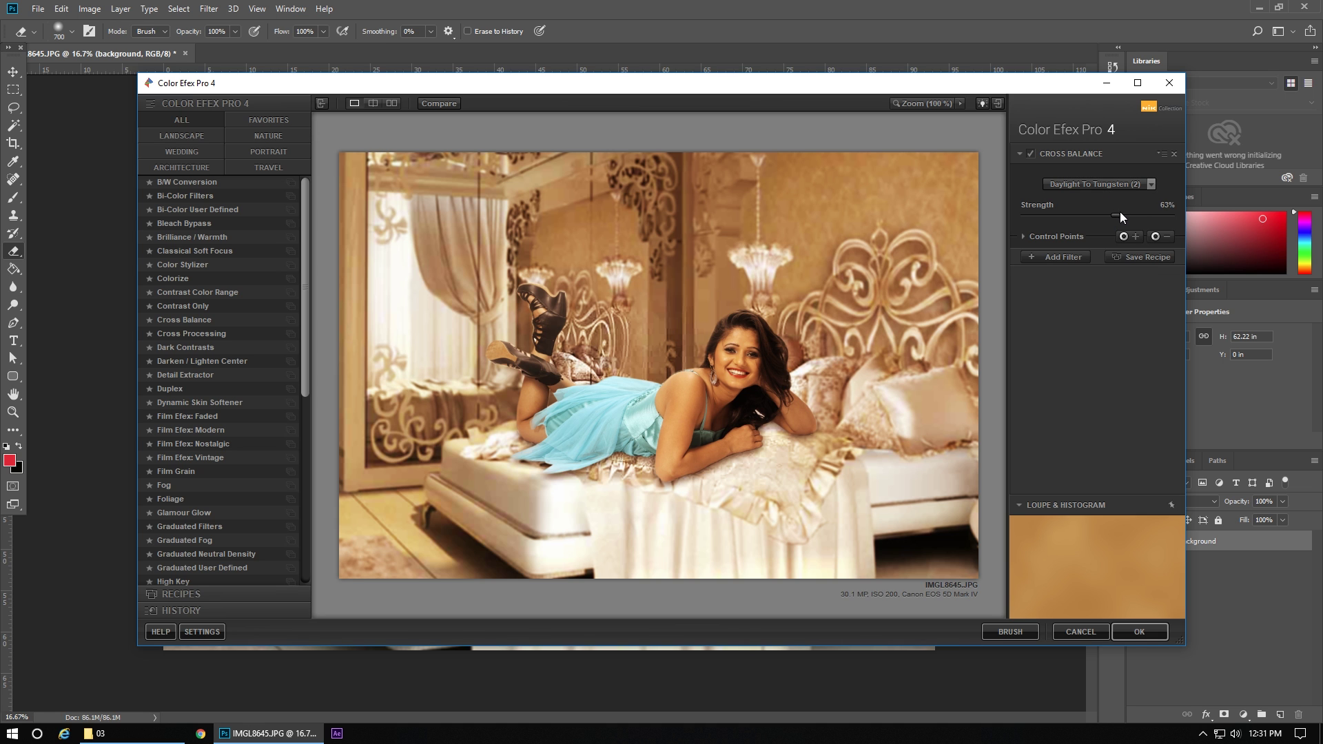
{"action": "mouse_move", "coordinate": [1130, 220]}
{"action": "left_mouse_down"}
{"action": "mouse_move", "coordinate": [1070, 226]}
{"action": "mouse_move", "coordinate": [1141, 228]}
{"action": "left_mouse_up"}
- Apply the warm Cross Balance filter, compare it on and off, then Save As IMGL8645.psd
{"action": "left_click", "coordinate": [1139, 632]}
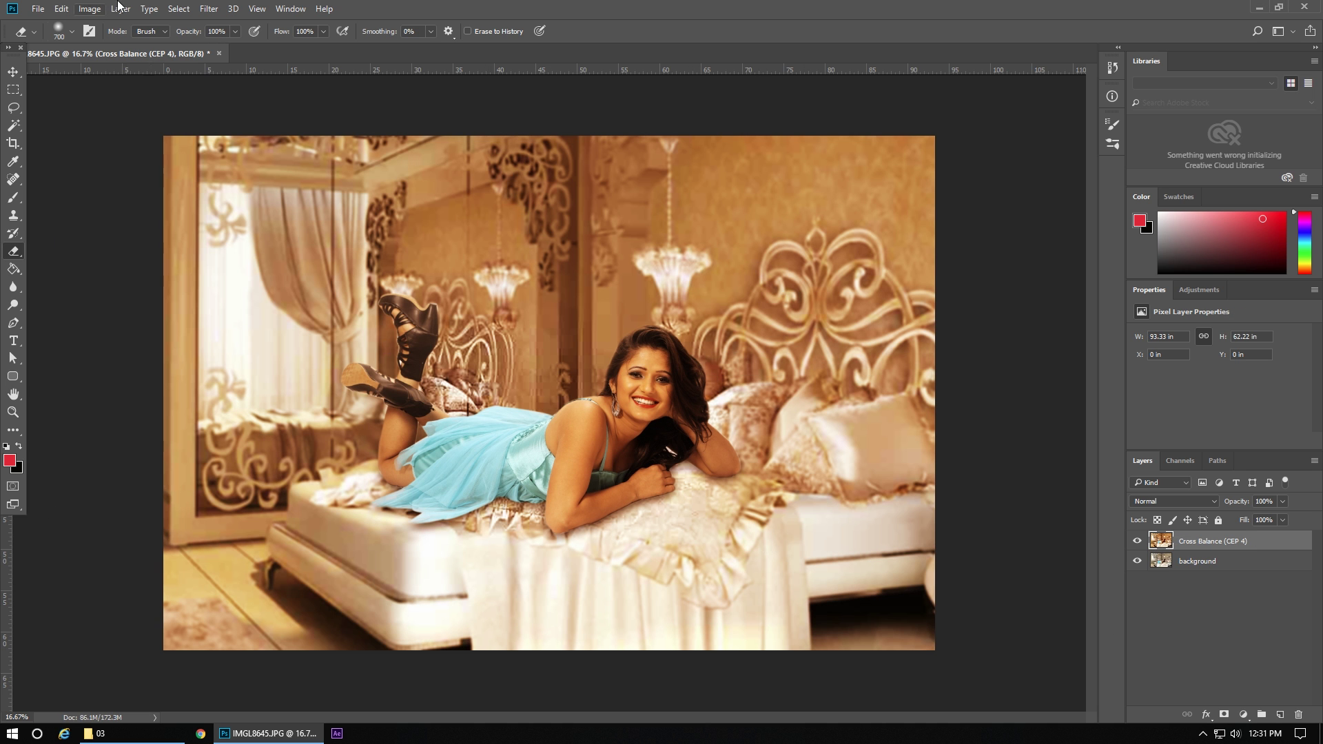
{"action": "left_click", "coordinate": [1136, 544]}
{"action": "left_click", "coordinate": [1137, 543]}
{"action": "left_click", "coordinate": [38, 9]}
{"action": "left_click", "coordinate": [94, 164]}
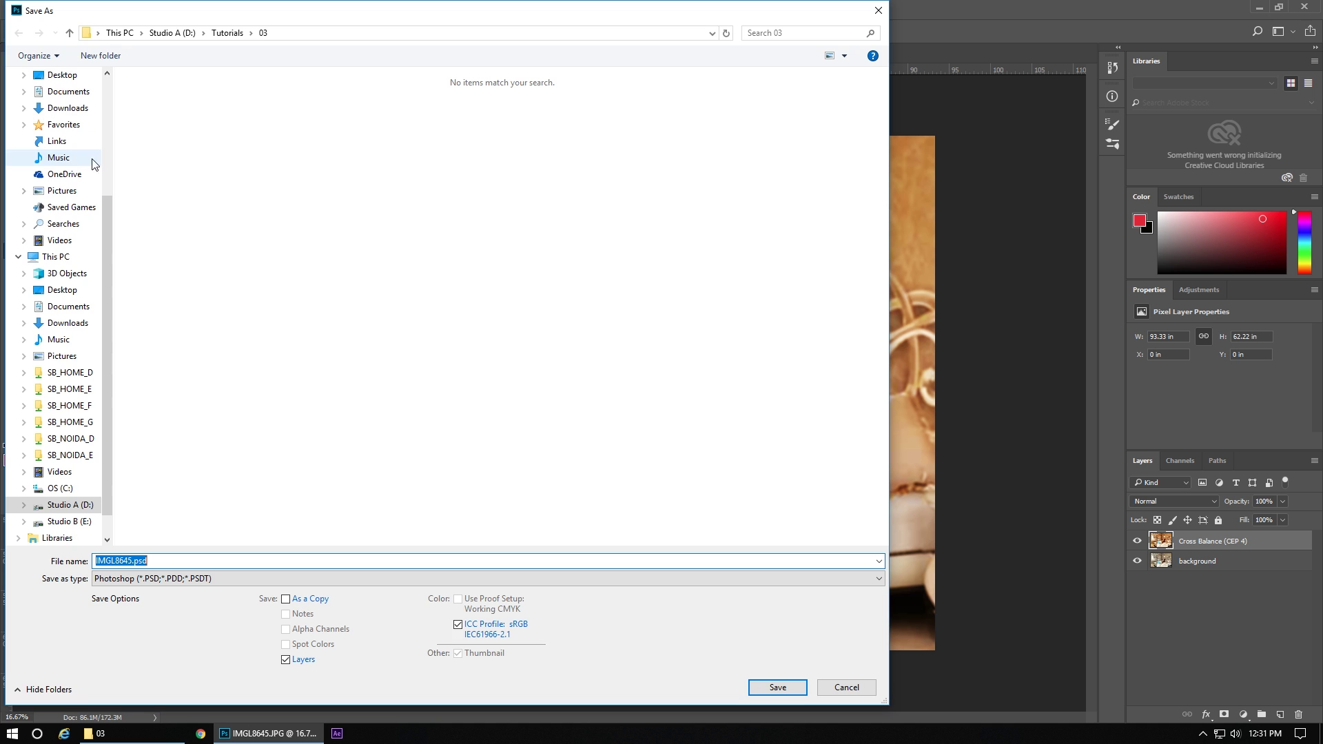